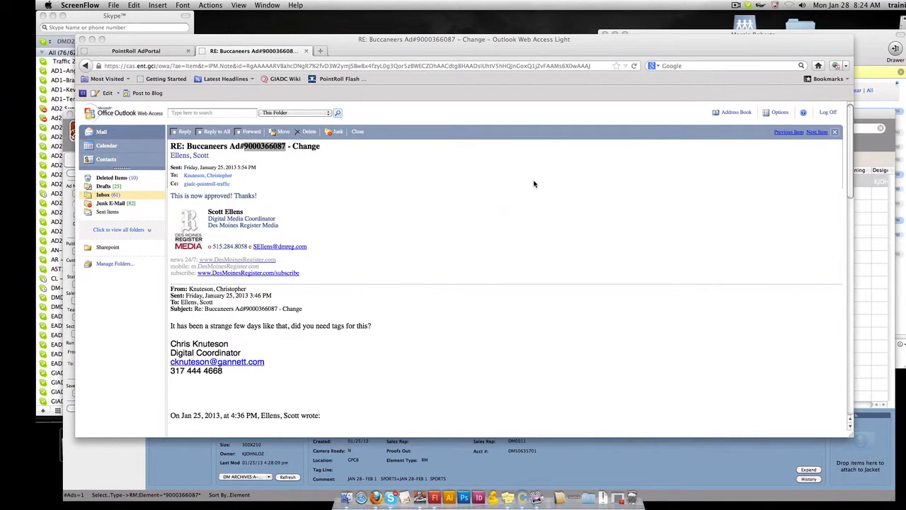
# Show the PointRoll AdPortal in the browser and launch PointRoll Creative Manager
pyautogui.click(136, 51)
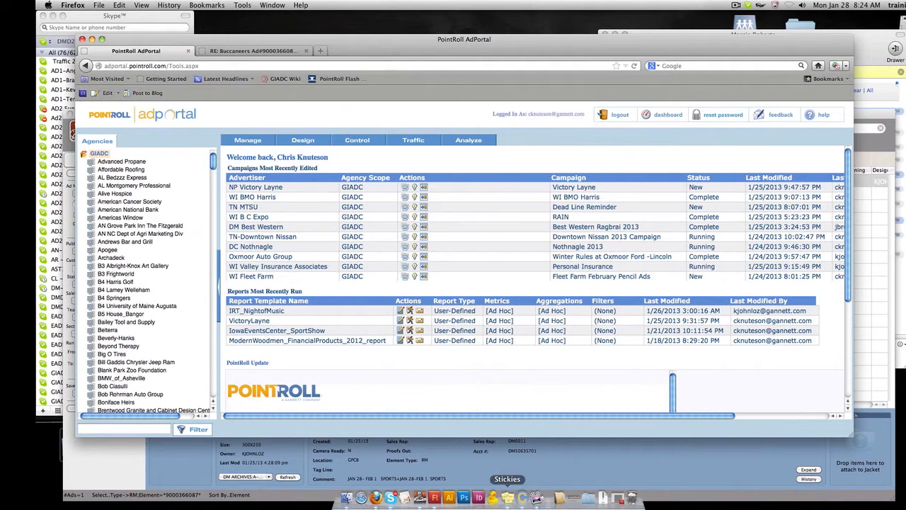
pyautogui.click(520, 500)
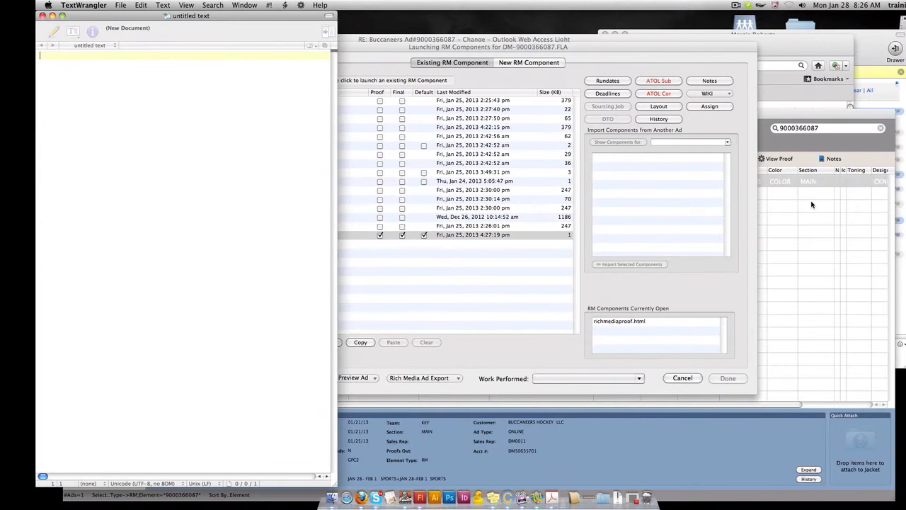
# Switch to AdTracker's rich media components window and export all components of the Buccaneers Hockey ad to the desktop
pyautogui.click(438, 41)
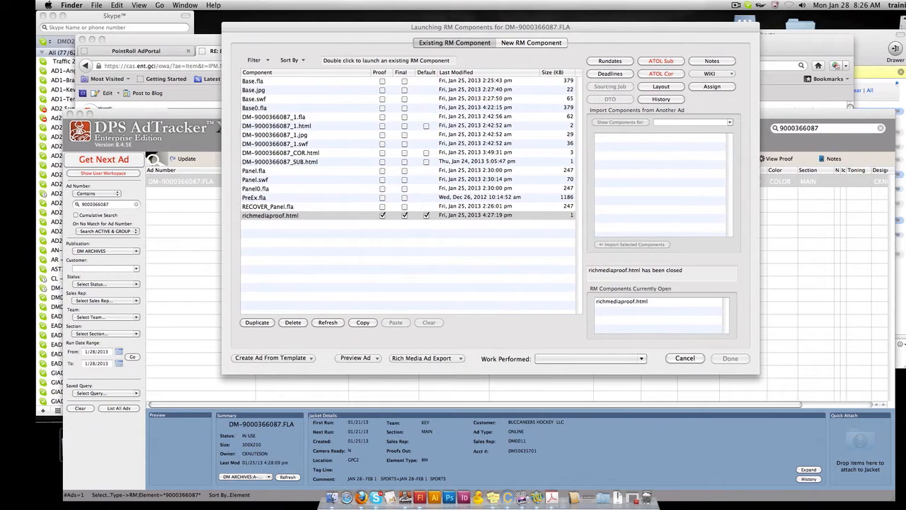
pyautogui.click(458, 359)
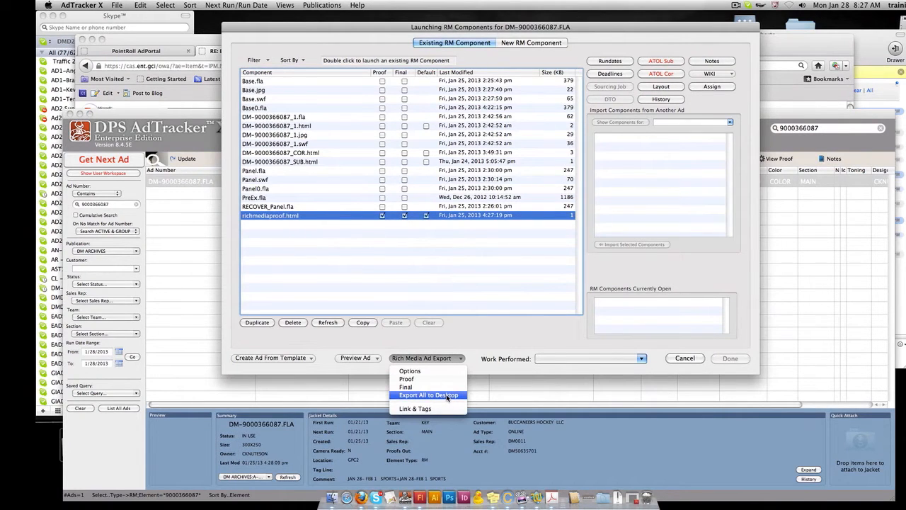
pyautogui.click(447, 396)
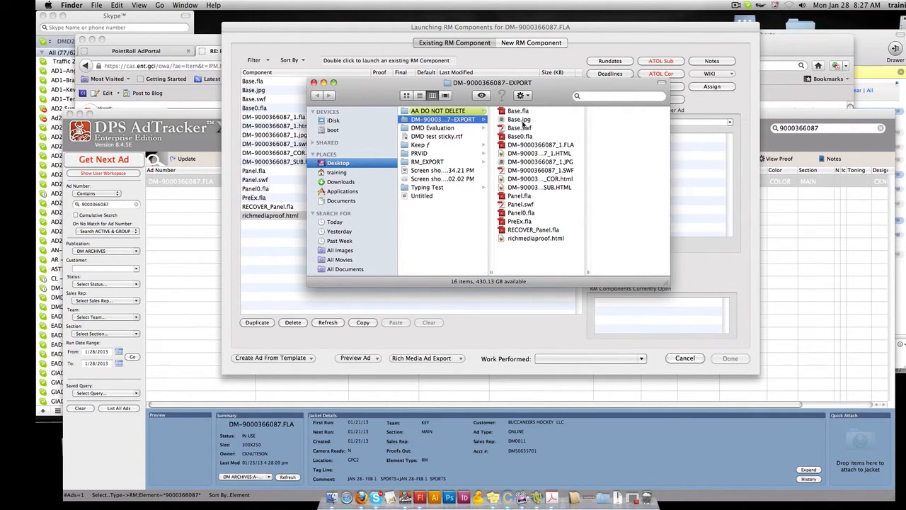
pyautogui.click(502, 354)
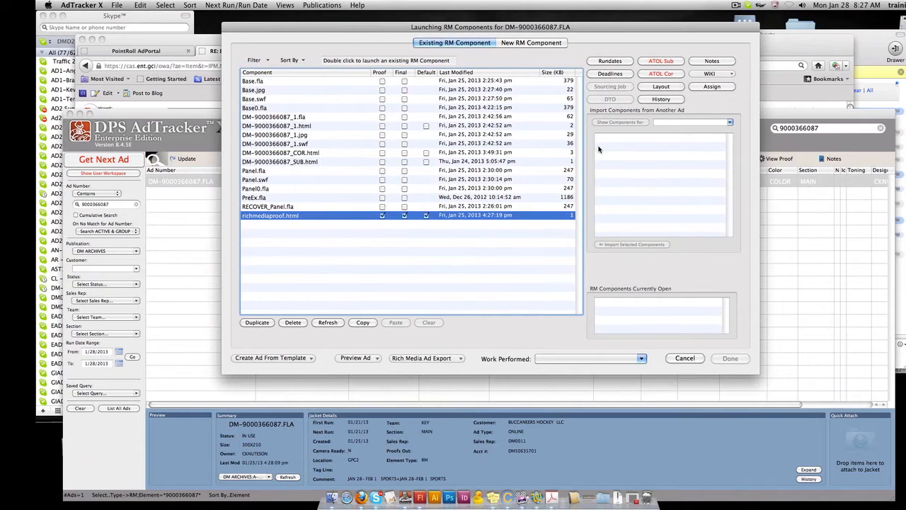
# Preview richmediaproof.html in Google Chrome and open the PointRoll demo link on the proof page
pyautogui.click(359, 358)
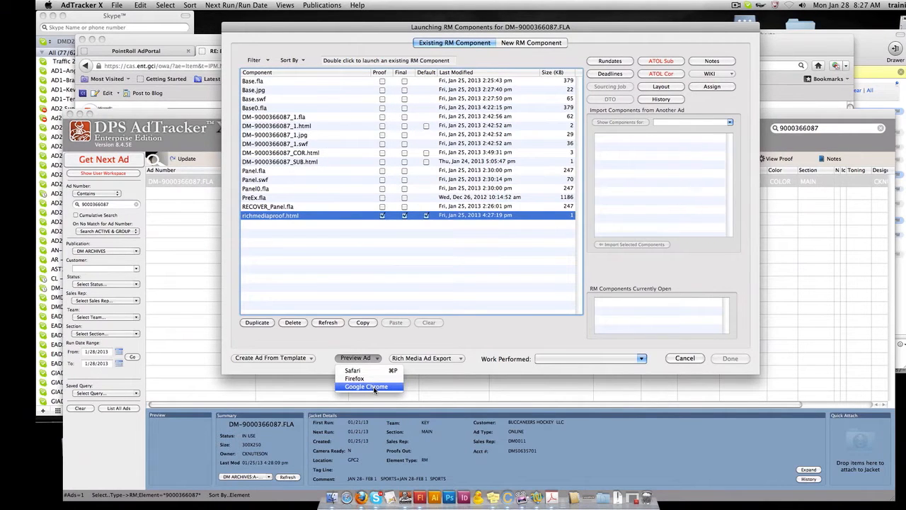
pyautogui.click(373, 387)
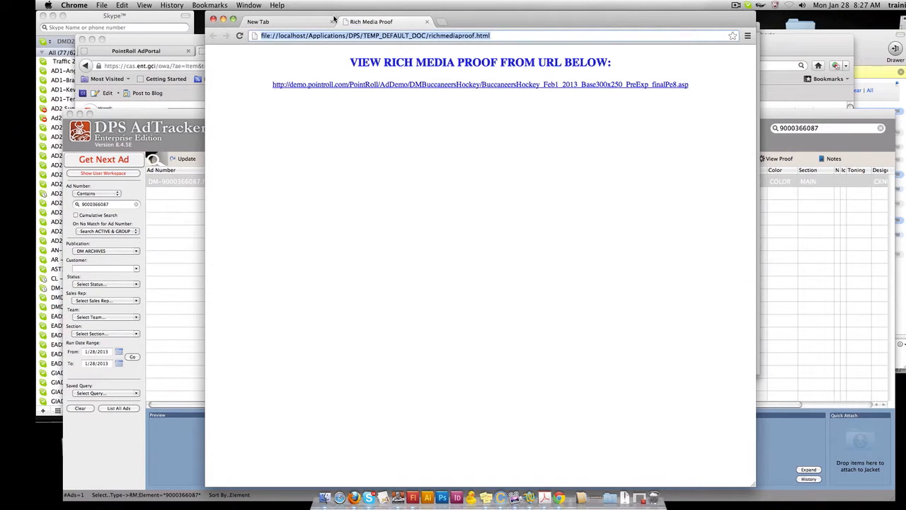
pyautogui.click(333, 21)
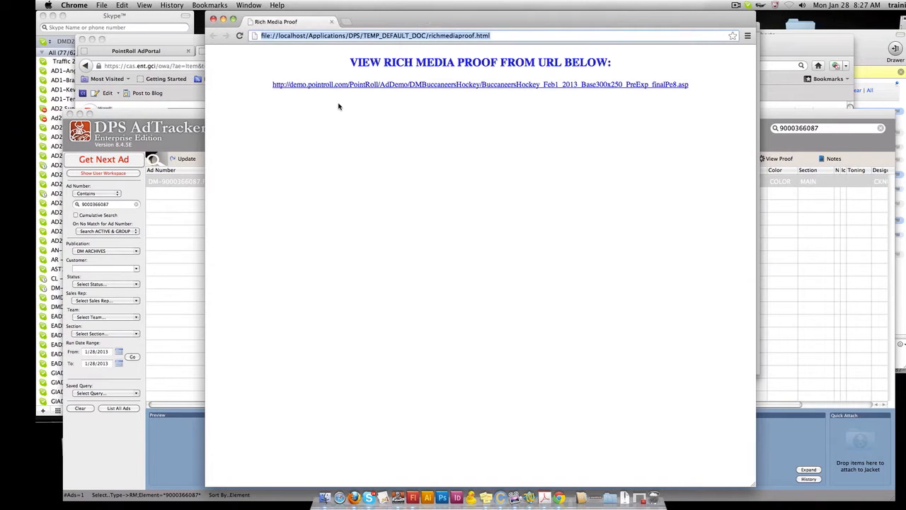
pyautogui.click(394, 85)
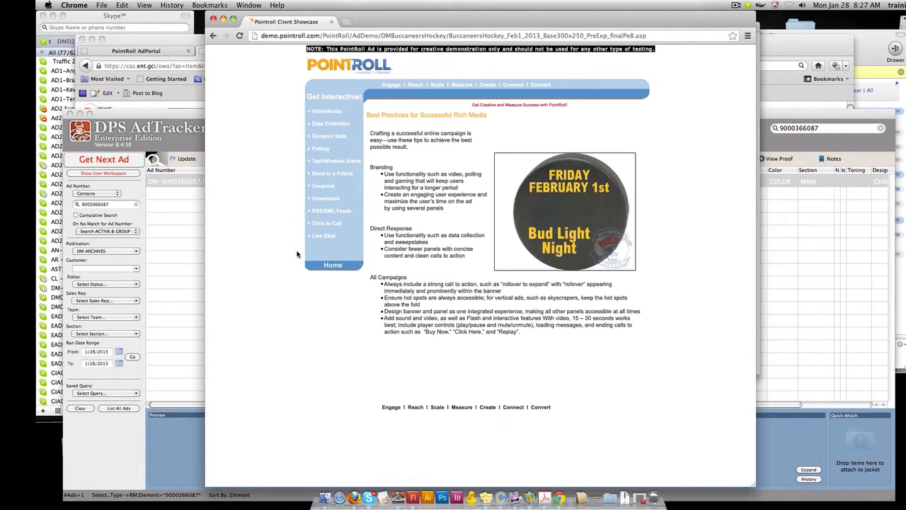
# Reload the demo page and test the expanded panel's Promo and Images sections, including browsing the images
pyautogui.click(239, 37)
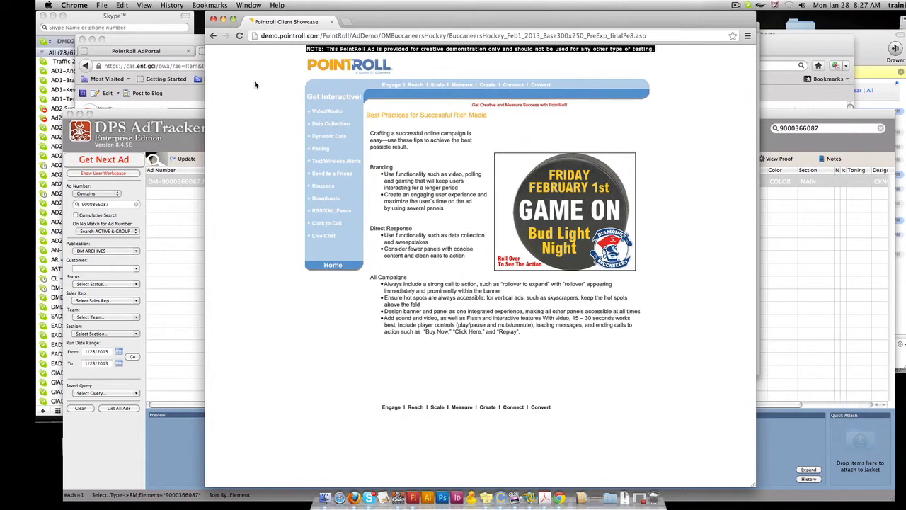
pyautogui.moveTo(503, 267)
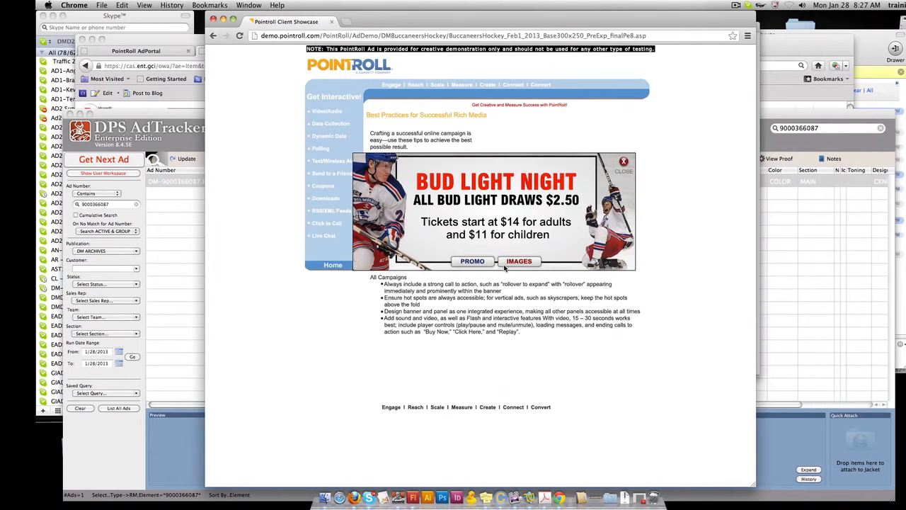
pyautogui.click(504, 264)
pyautogui.click(495, 264)
pyautogui.click(499, 264)
pyautogui.click(474, 262)
pyautogui.click(511, 264)
pyautogui.click(590, 205)
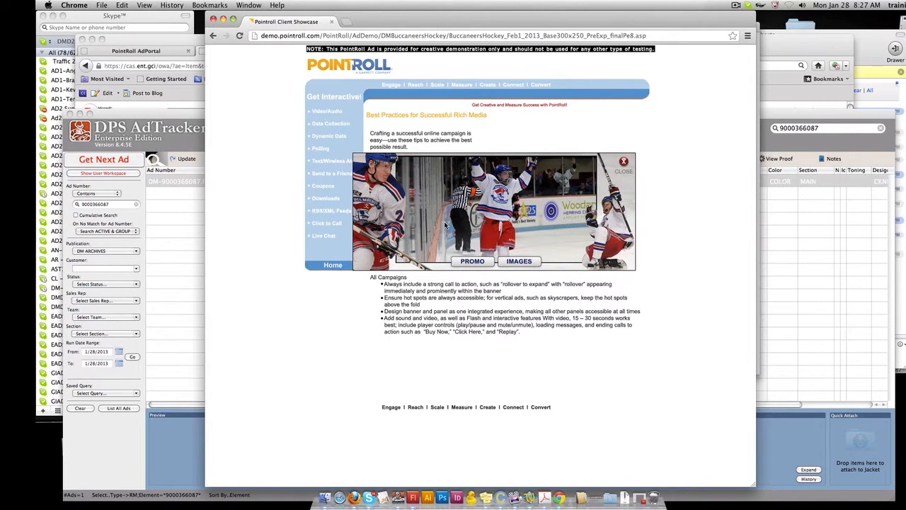
pyautogui.click(435, 206)
pyautogui.click(435, 206)
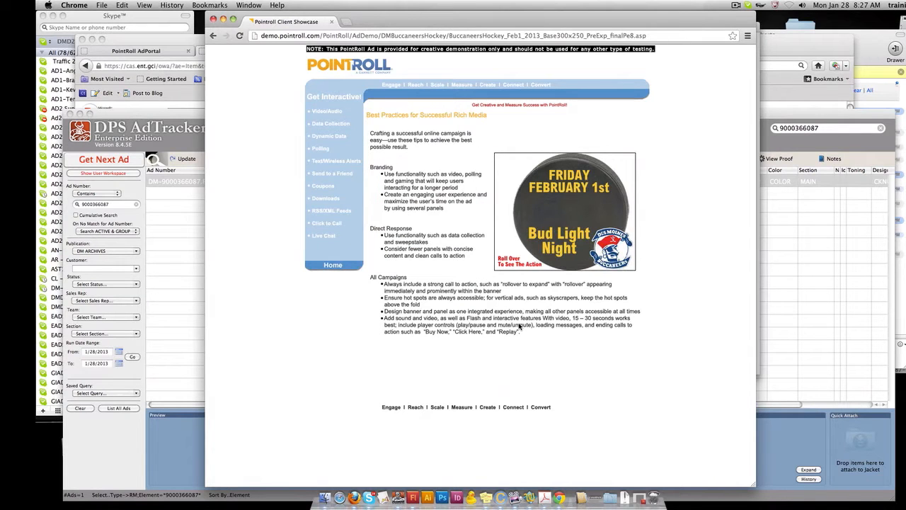
# Check that the ad's panel expands from the roll-over banner and closes with its own close control
pyautogui.moveTo(525, 264)
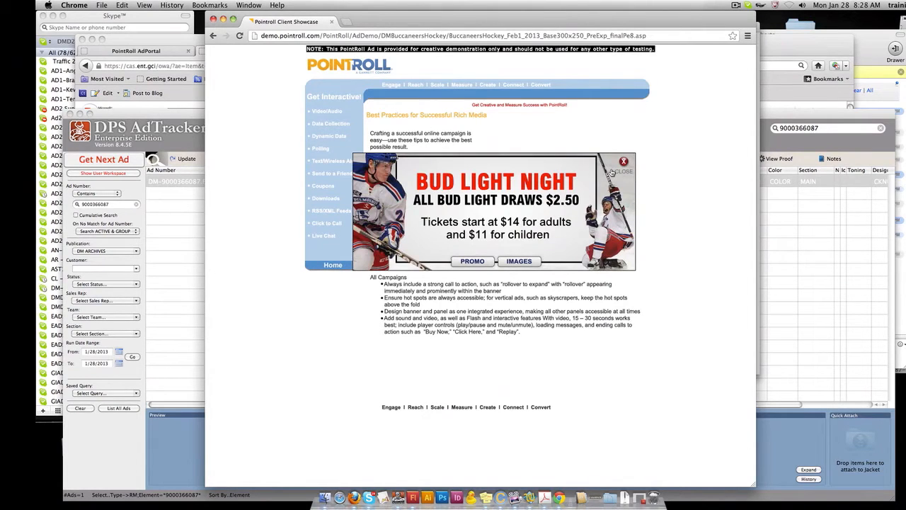
pyautogui.click(623, 163)
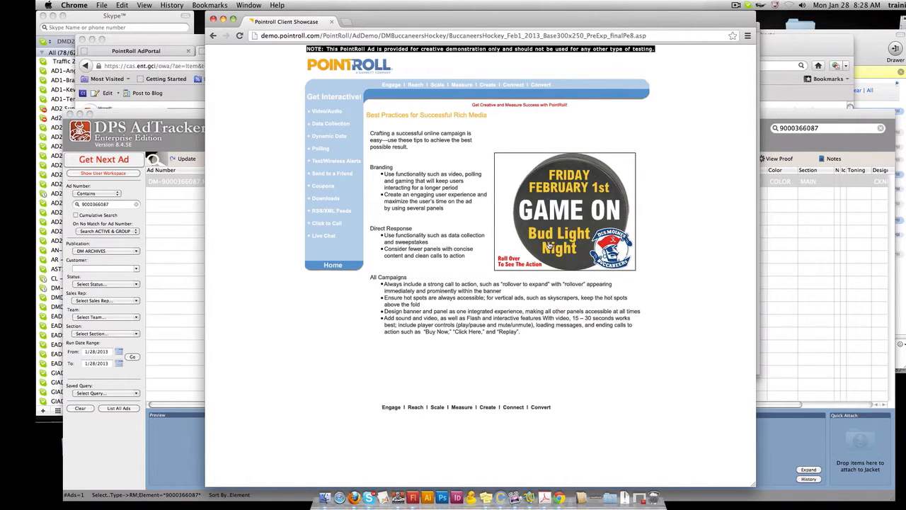
pyautogui.moveTo(548, 244)
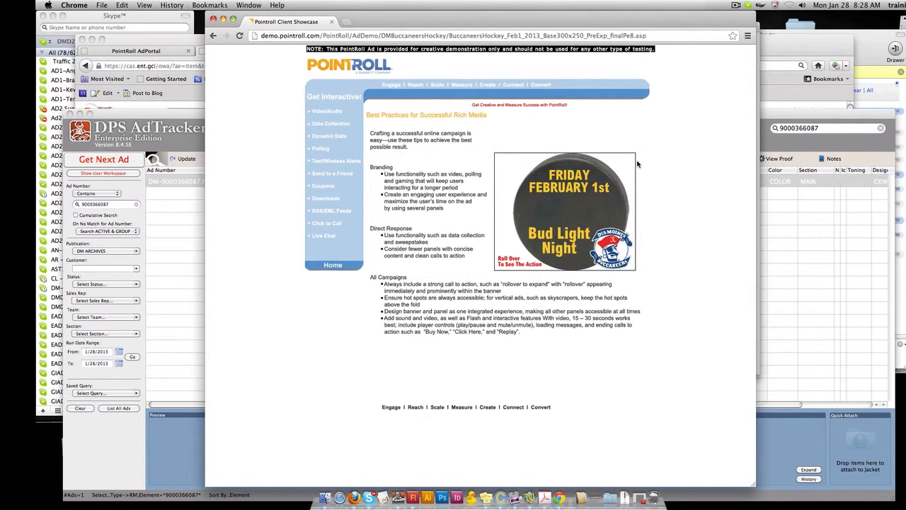
pyautogui.moveTo(521, 258)
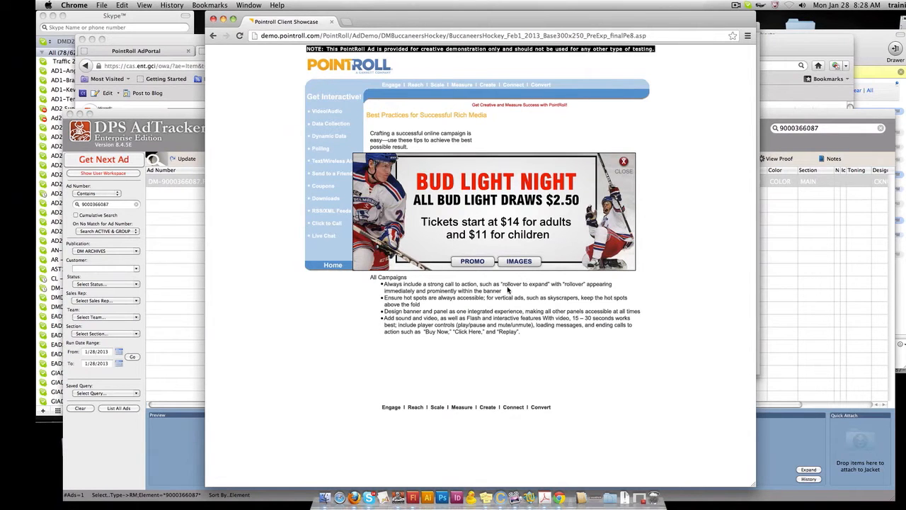
pyautogui.moveTo(491, 236)
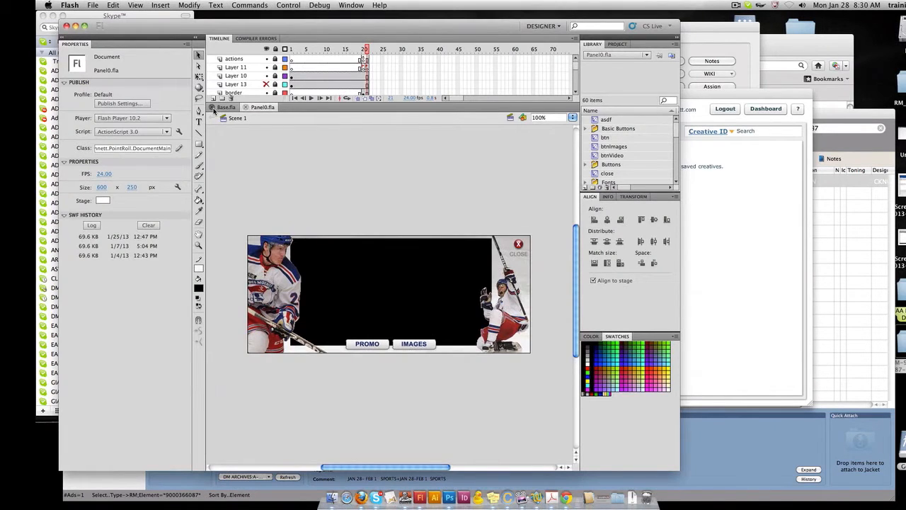
# Close Base.fla and Panel0.fla in Flash, minimize Flash and switch to Creative Manager
pyautogui.click(213, 107)
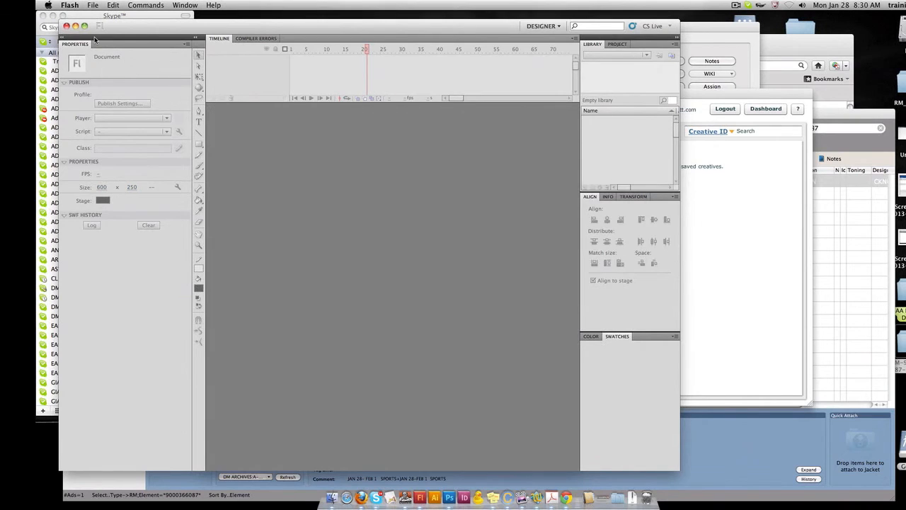
pyautogui.click(76, 26)
pyautogui.click(415, 198)
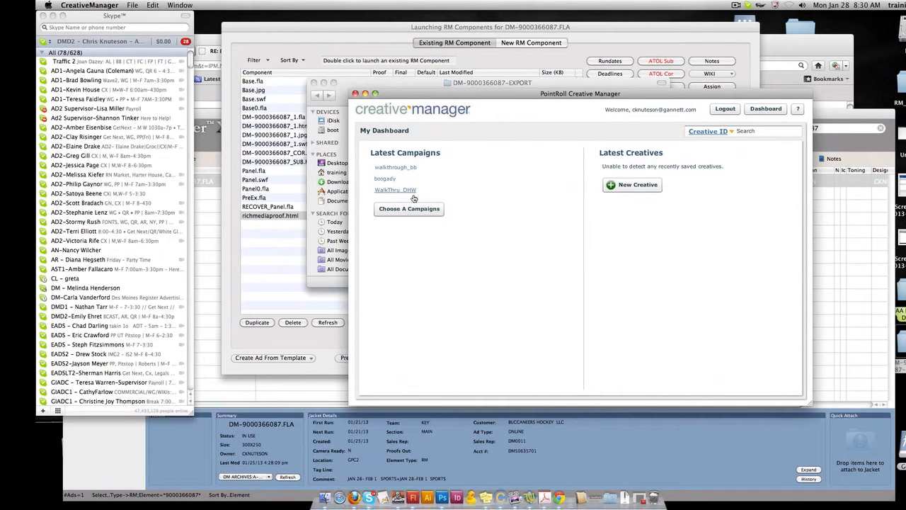
# Open the Bucanneers Changing Copy campaign of the DM Buccaneers Hockey advertiser in Creative Manager
pyautogui.click(418, 208)
pyautogui.scroll(-5, 512, 241)
pyautogui.scroll(-5, 512, 240)
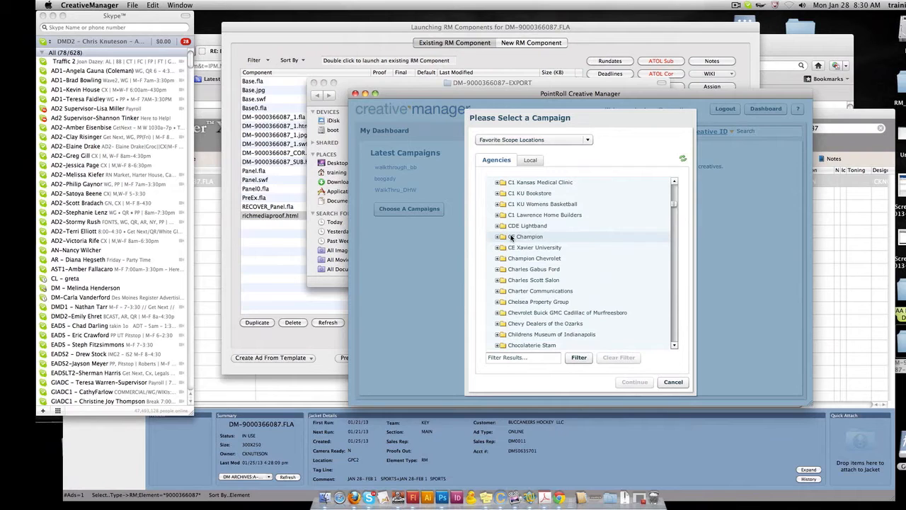
pyautogui.scroll(-3, 512, 238)
pyautogui.scroll(-4, 511, 238)
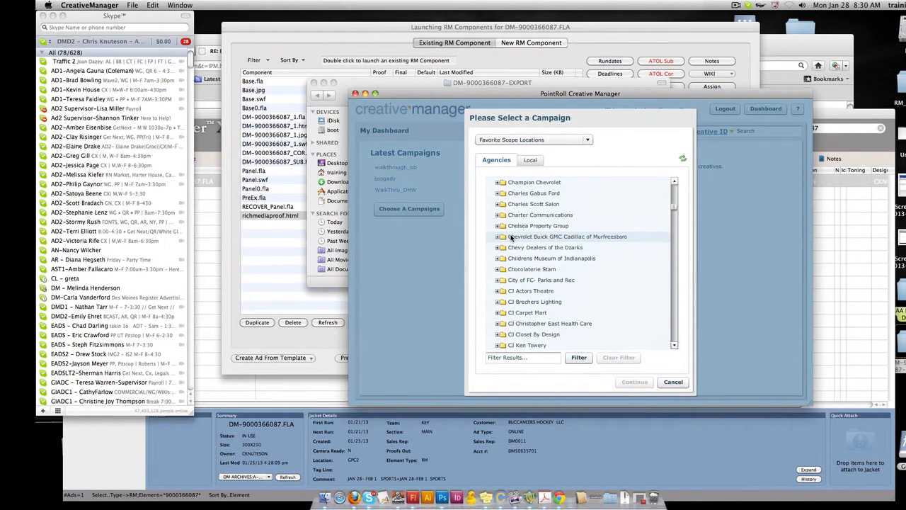
pyautogui.scroll(-5, 512, 238)
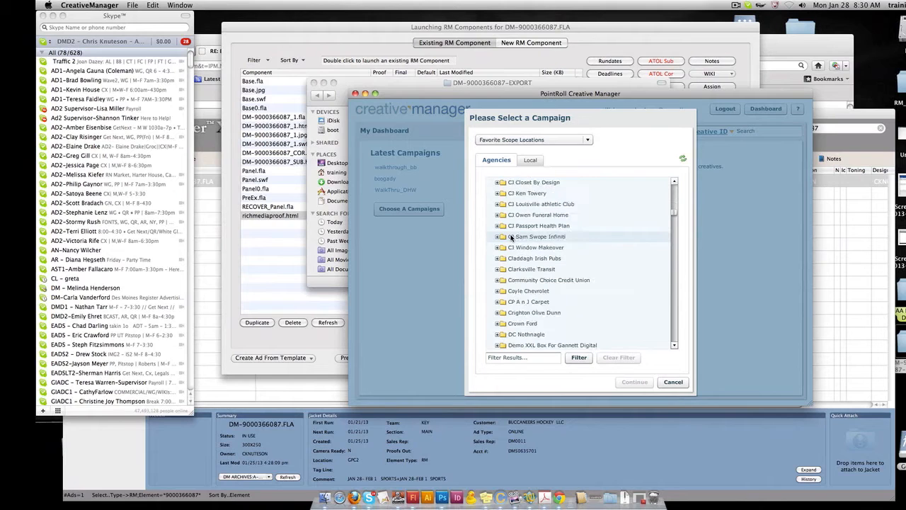
pyautogui.scroll(-5, 512, 238)
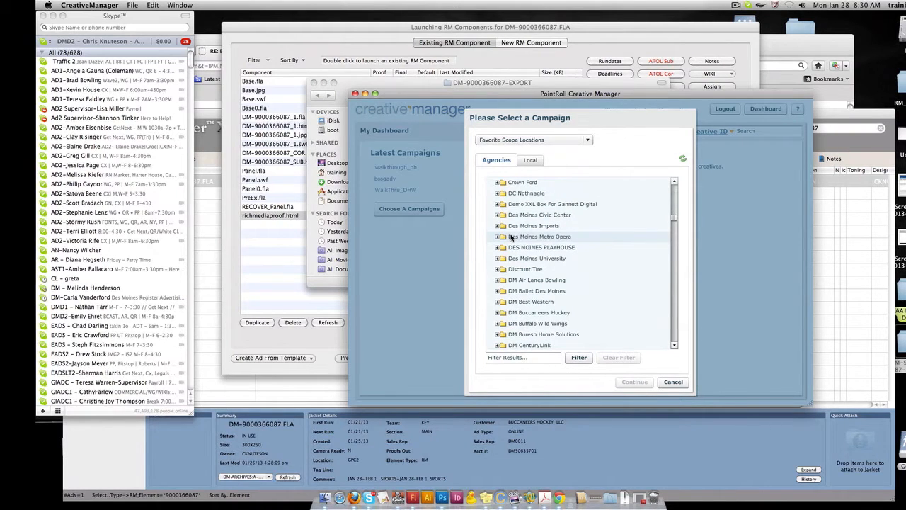
pyautogui.scroll(-3, 512, 238)
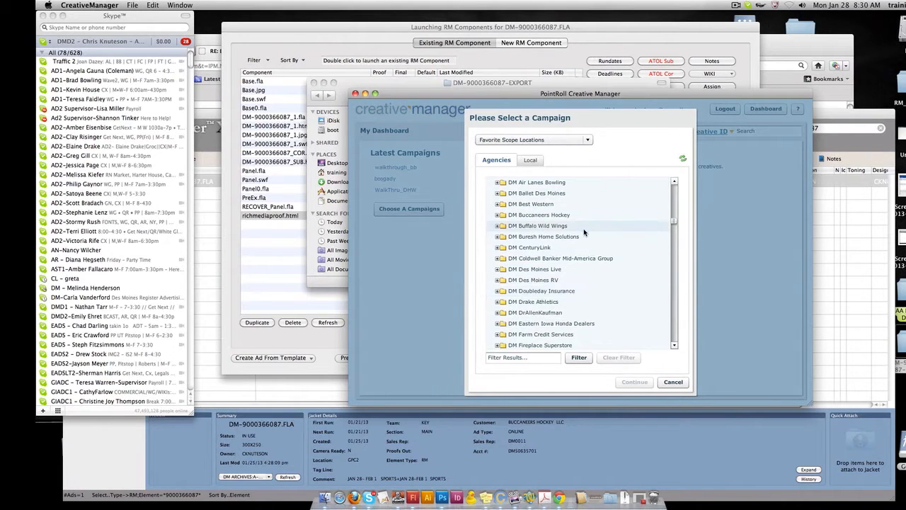
pyautogui.scroll(-3, 576, 267)
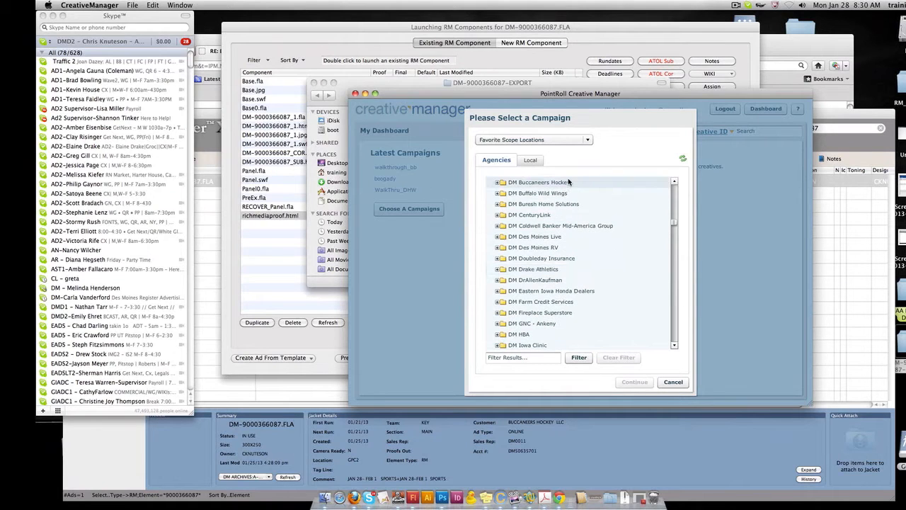
pyautogui.click(569, 183)
pyautogui.click(589, 193)
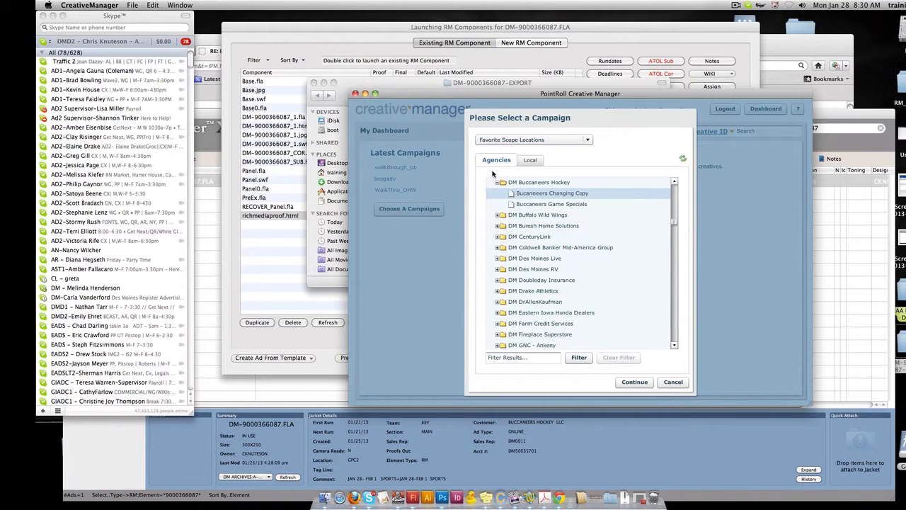
pyautogui.click(539, 198)
pyautogui.click(638, 384)
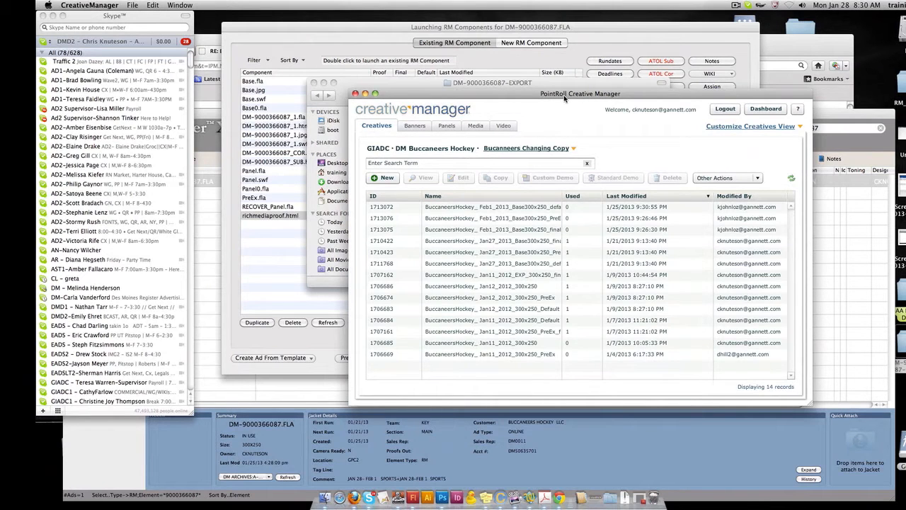
# Move Creative Manager's window aside and list the campaign's design creatives in the PointRoll AdPortal
pyautogui.moveTo(564, 98); pyautogui.dragTo(547, 51)
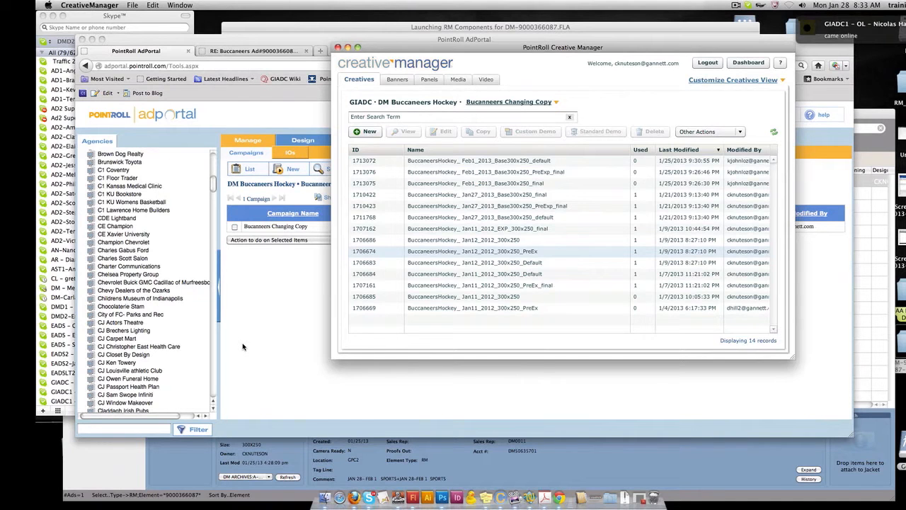
pyautogui.click(309, 148)
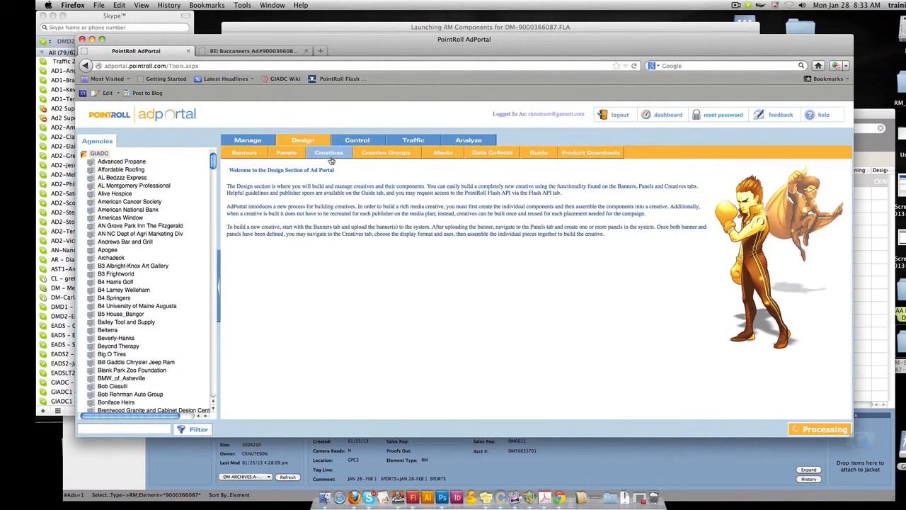
pyautogui.click(328, 153)
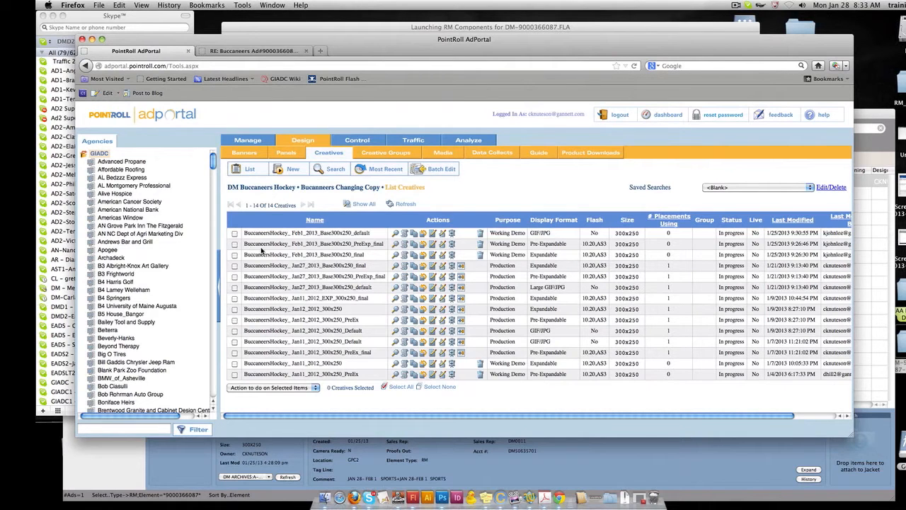
# Generate a demo link on the PointRoll ShowCase background for the Feb1_2013_Base300x250_default creative and view its demo page
pyautogui.click(500, 500)
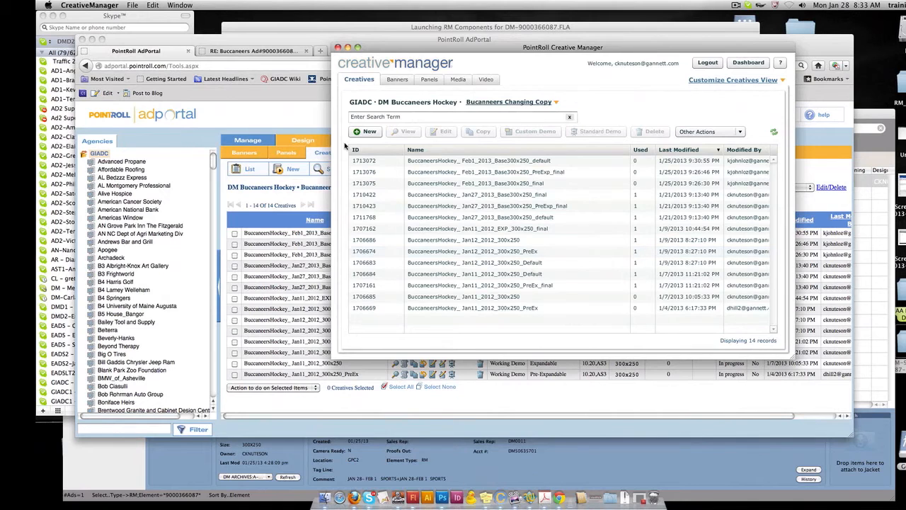
pyautogui.click(279, 118)
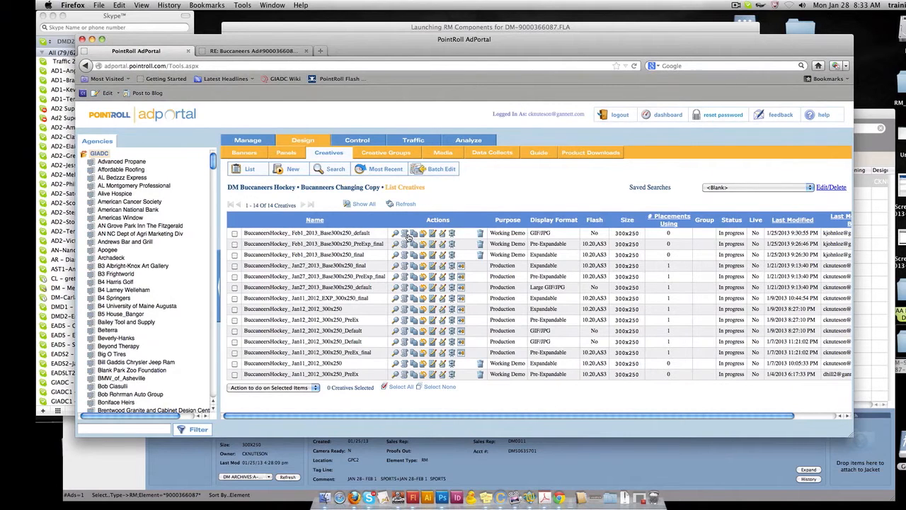
pyautogui.click(451, 235)
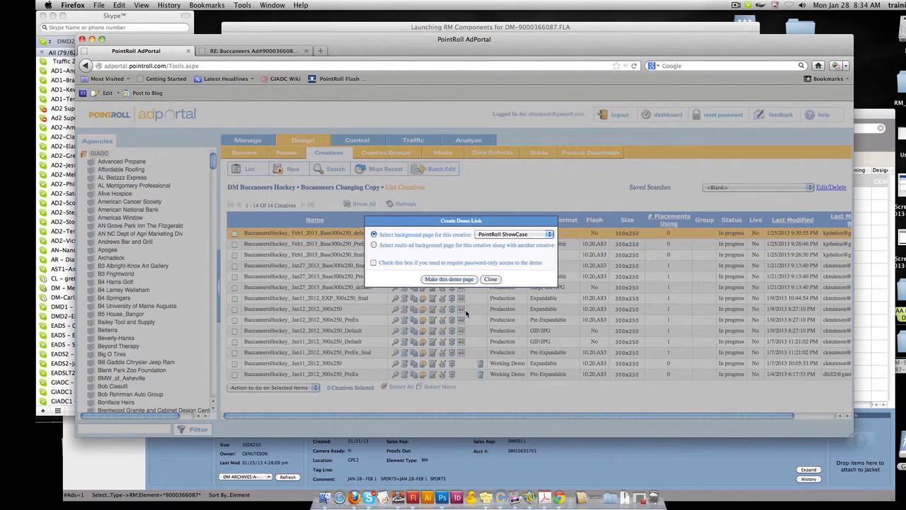
pyautogui.click(449, 280)
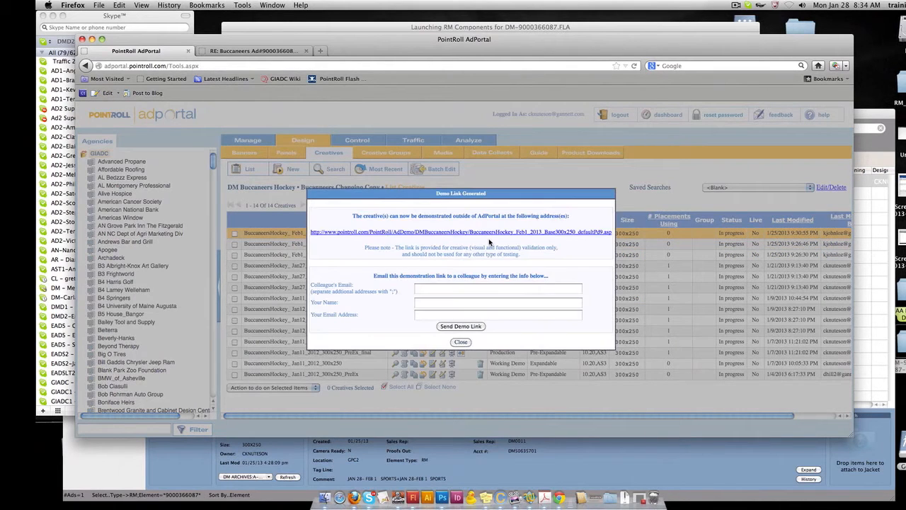
pyautogui.click(491, 232)
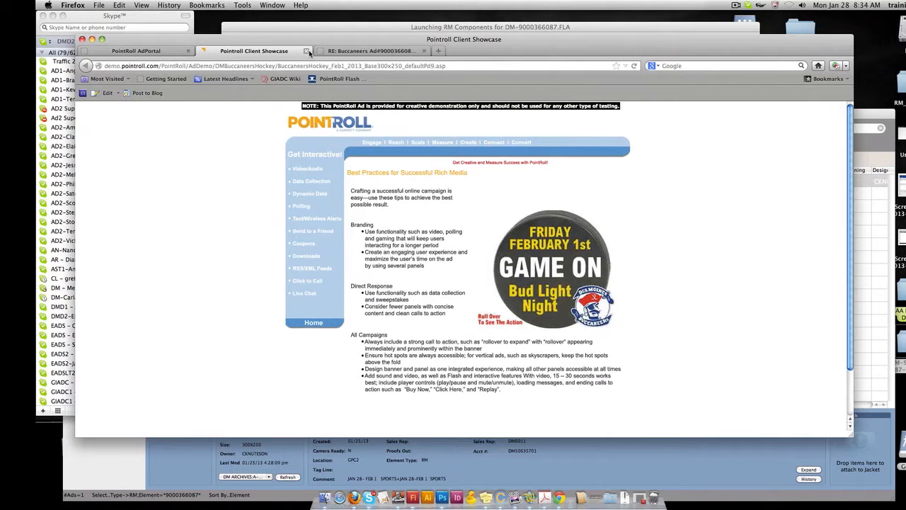
pyautogui.click(306, 51)
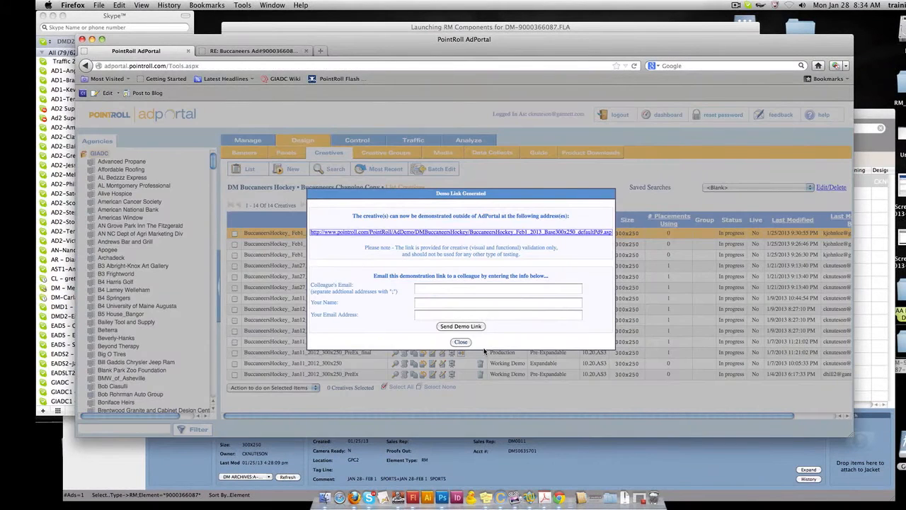
pyautogui.click(461, 342)
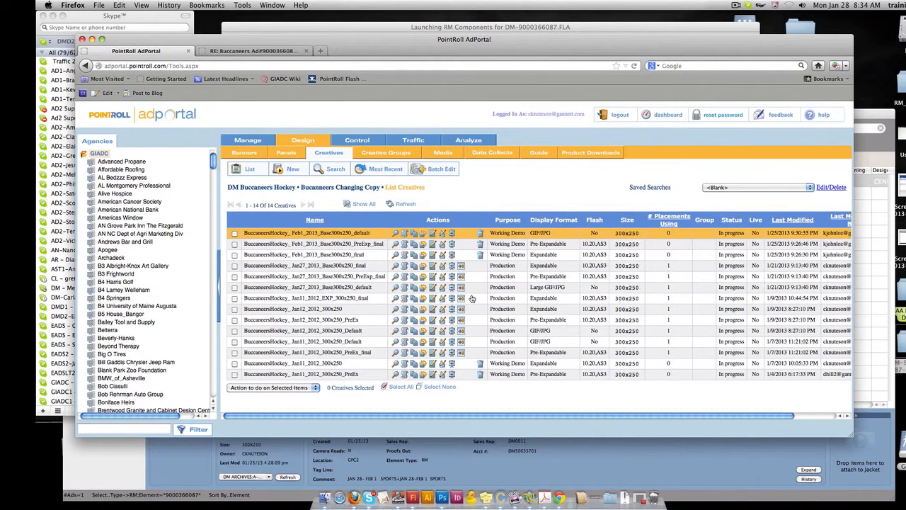
# Start a new traffic placement and examine which of the campaign's creatives are offered for assignment and their purpose
pyautogui.moveTo(498, 219); pyautogui.dragTo(525, 234)
pyautogui.click(266, 153)
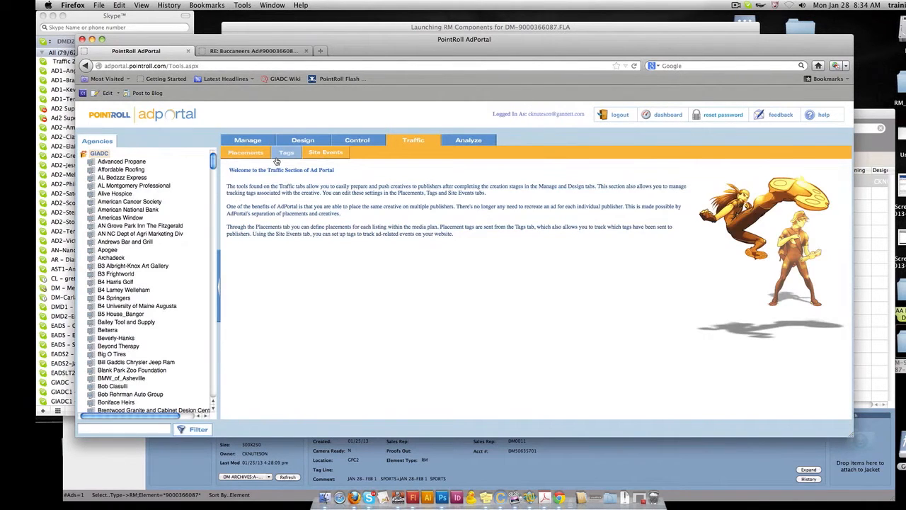
pyautogui.click(277, 156)
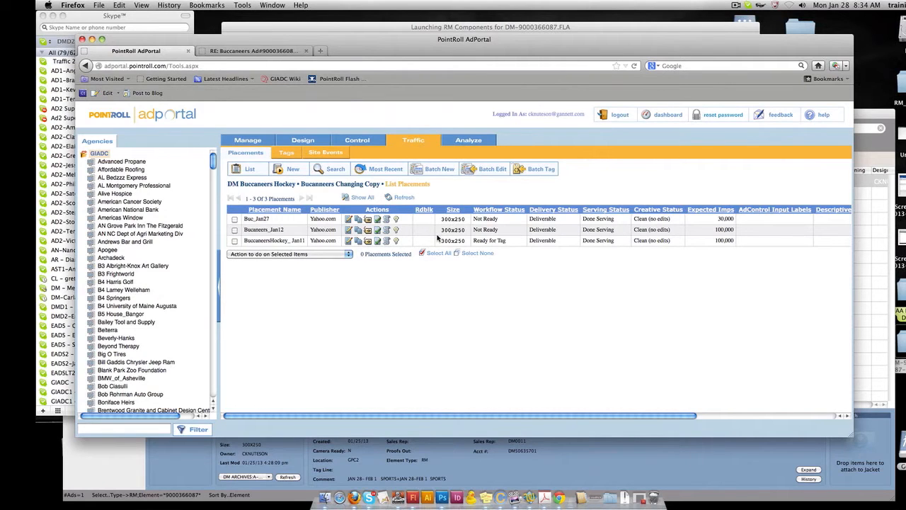
pyautogui.click(296, 174)
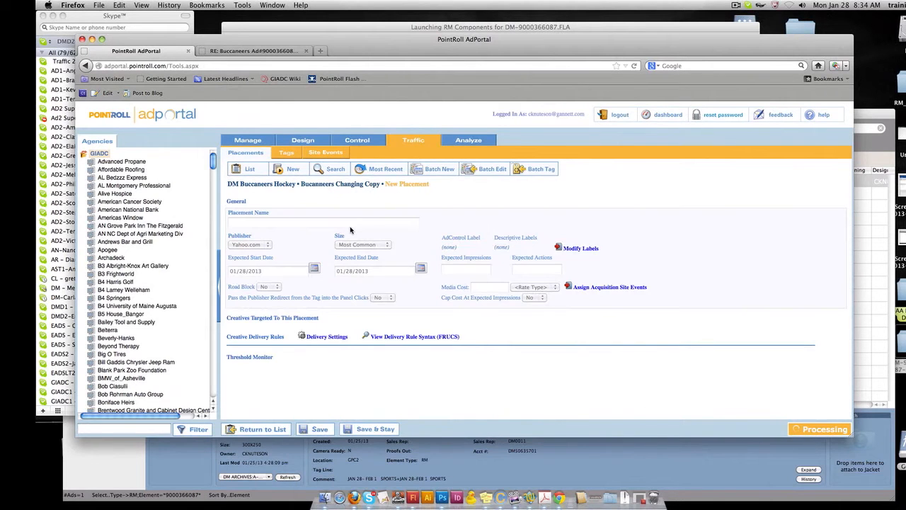
pyautogui.click(289, 331)
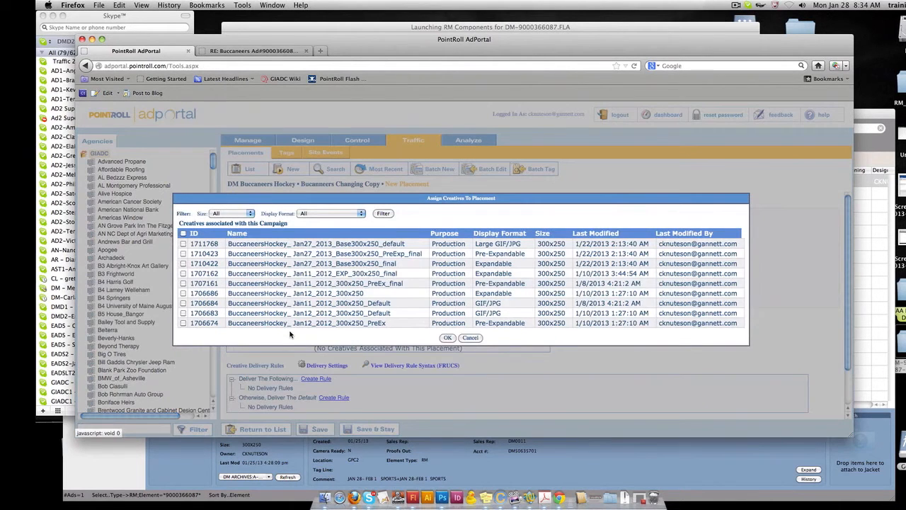
pyautogui.moveTo(229, 243); pyautogui.dragTo(407, 243)
pyautogui.moveTo(246, 274); pyautogui.dragTo(378, 282)
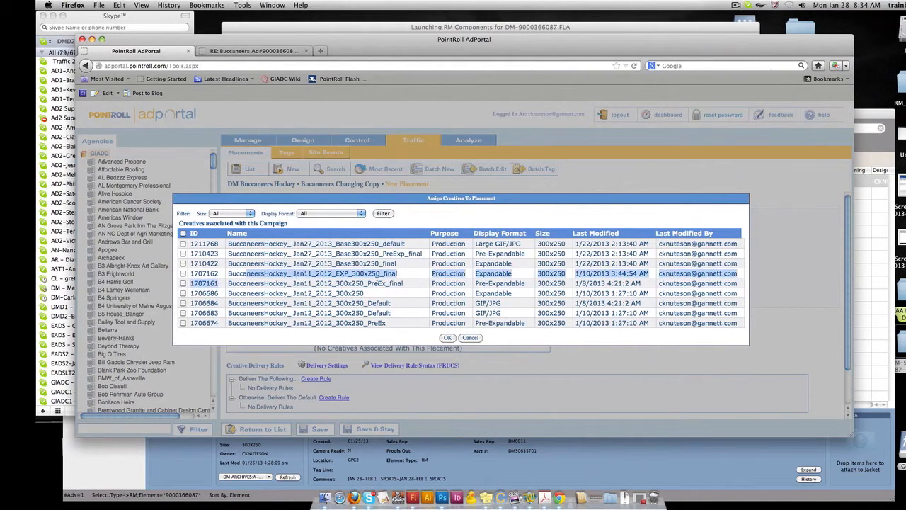
pyautogui.click(432, 243)
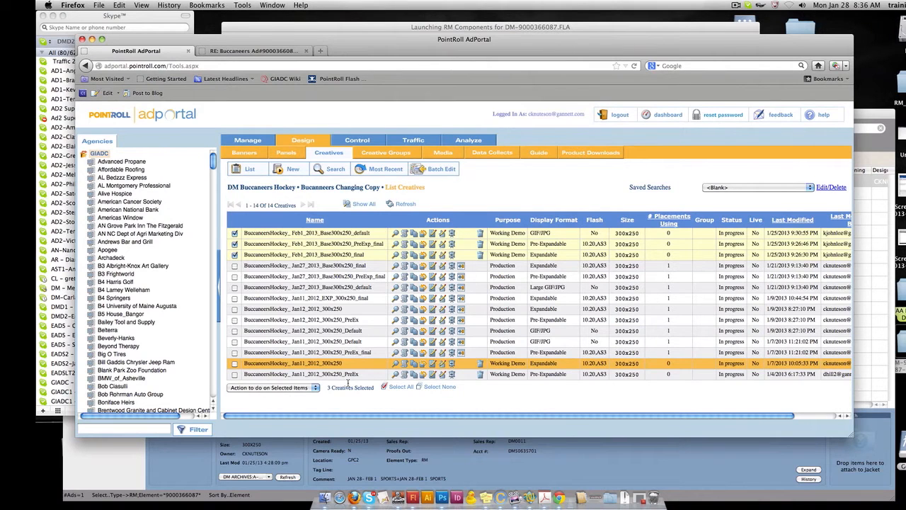
# Change the creative purpose of the three selected Feb1_2013 creatives to Production
pyautogui.click(314, 388)
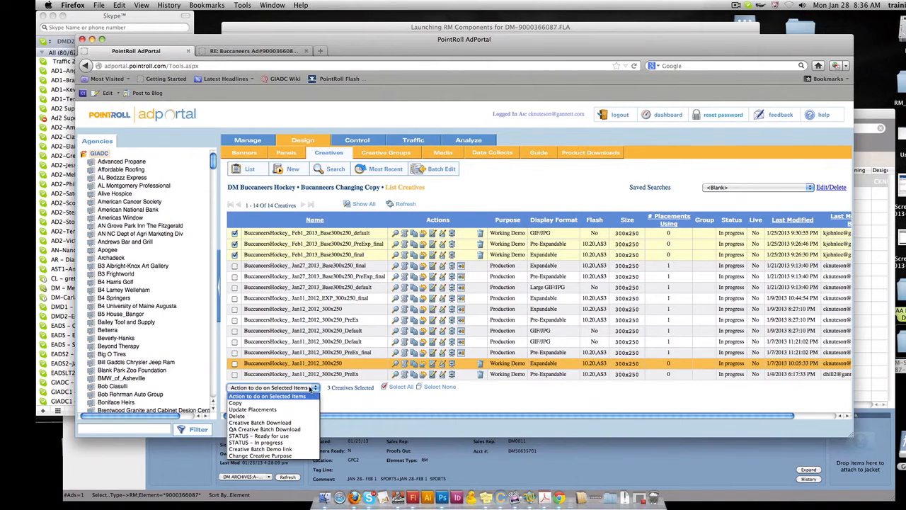
pyautogui.click(286, 457)
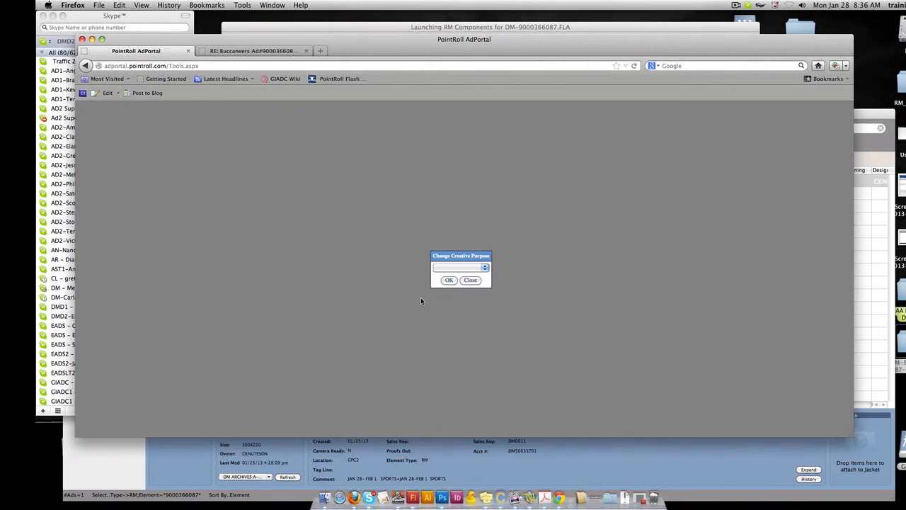
pyautogui.click(459, 270)
pyautogui.click(449, 296)
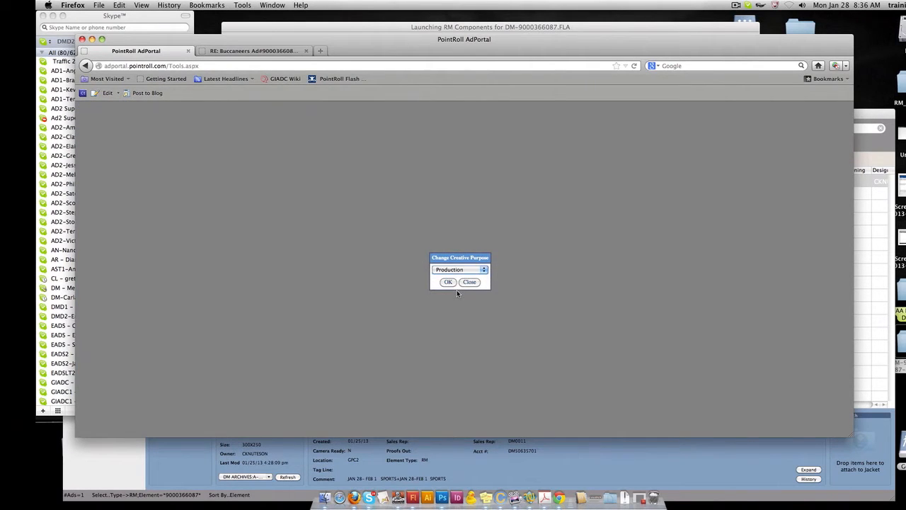
pyautogui.click(449, 282)
pyautogui.click(453, 283)
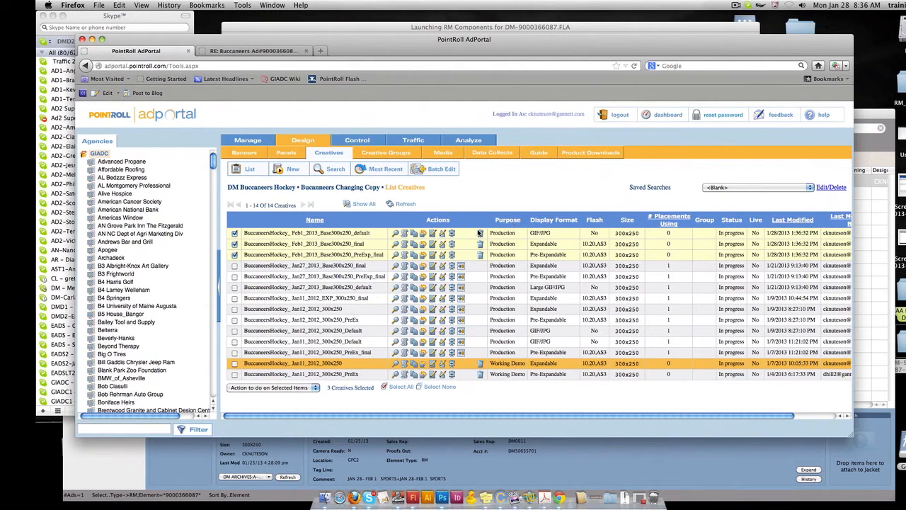
# Check the display formats of the three Feb1_2013 creatives and preview the Base300x250_PreExp_final creative
pyautogui.moveTo(531, 233); pyautogui.dragTo(551, 236)
pyautogui.click(536, 244)
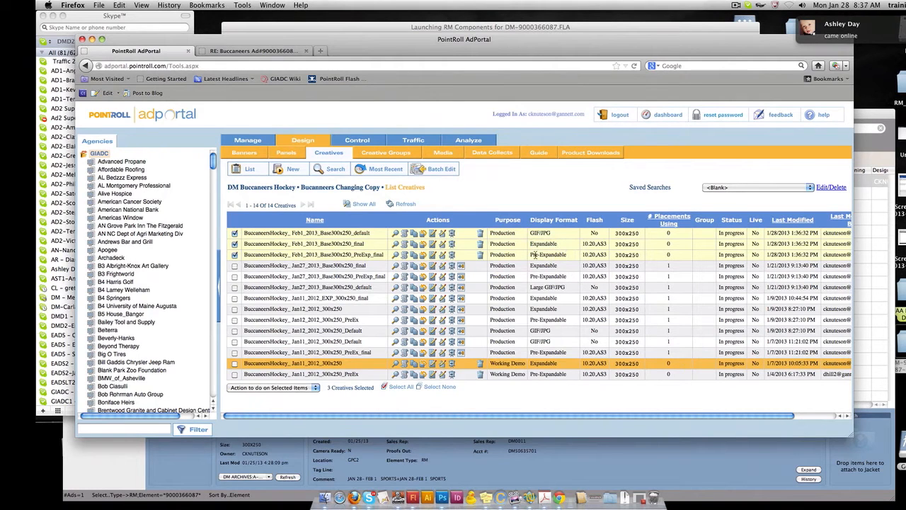
pyautogui.moveTo(535, 254); pyautogui.dragTo(568, 258)
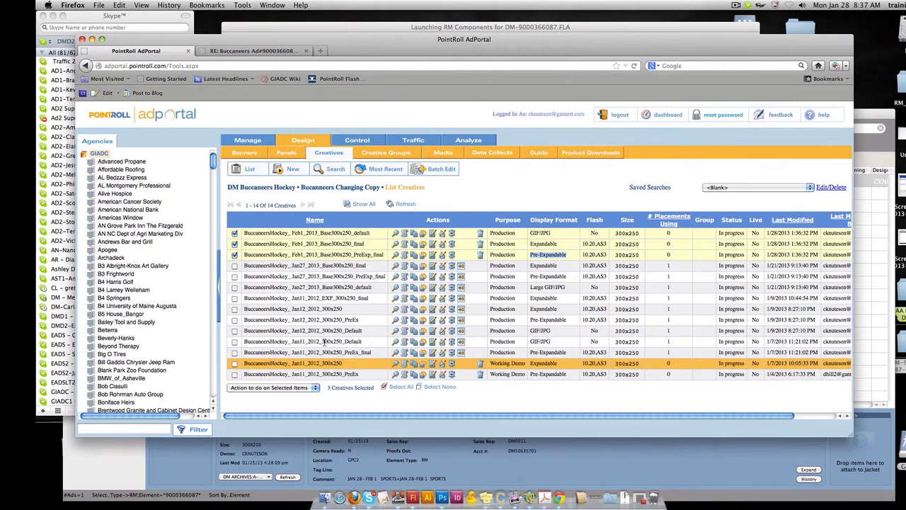
pyautogui.click(395, 257)
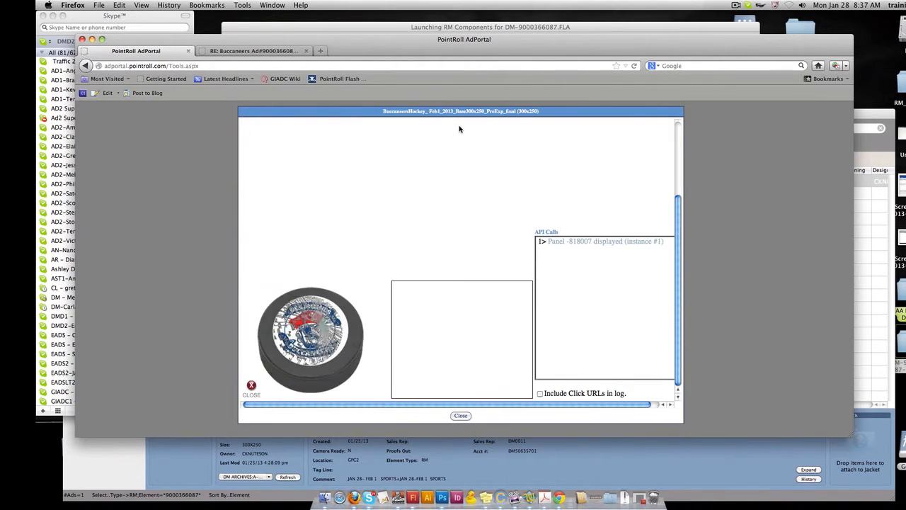
pyautogui.click(466, 417)
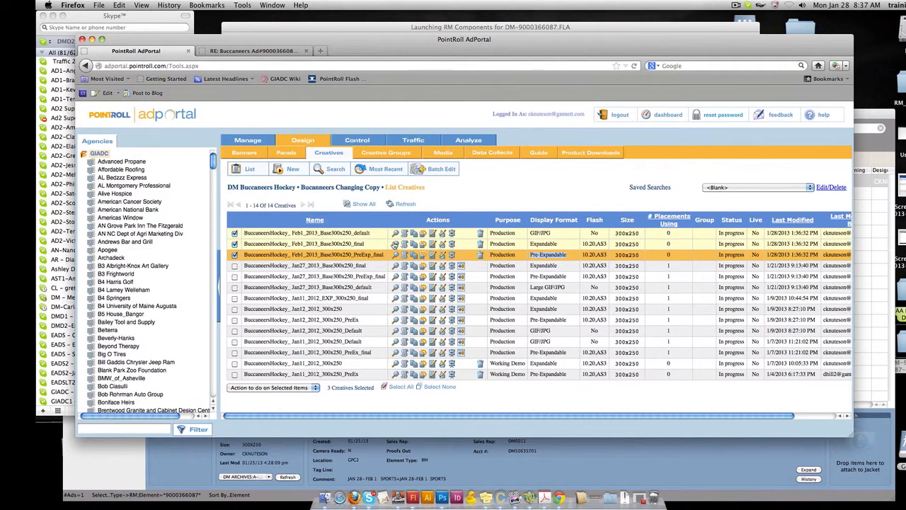
# Preview the Feb1_2013_Base300x250_final creative, expanding its panel by roll-over and closing it with the ad's own close control
pyautogui.click(394, 245)
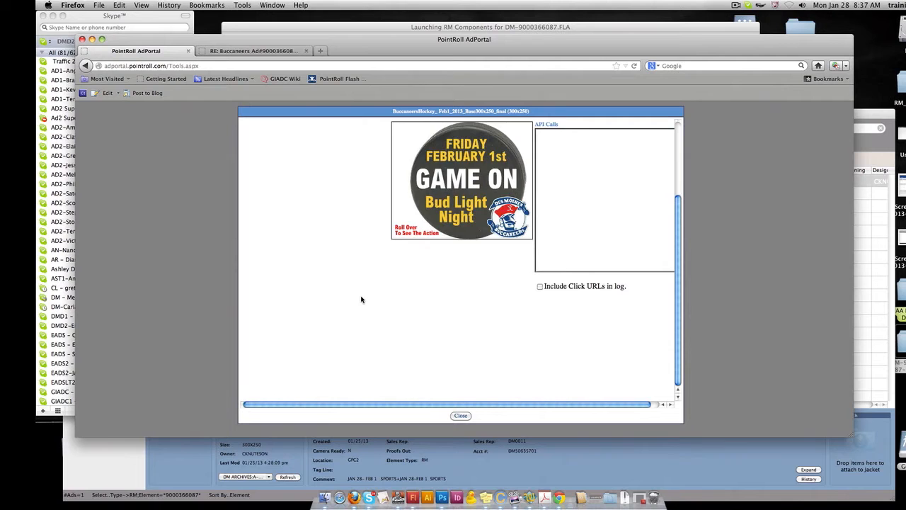
pyautogui.moveTo(405, 235)
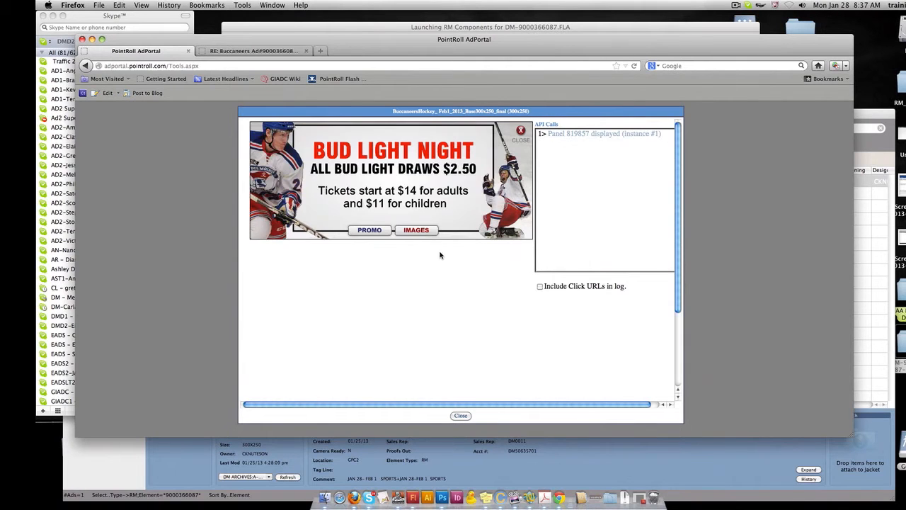
pyautogui.click(524, 132)
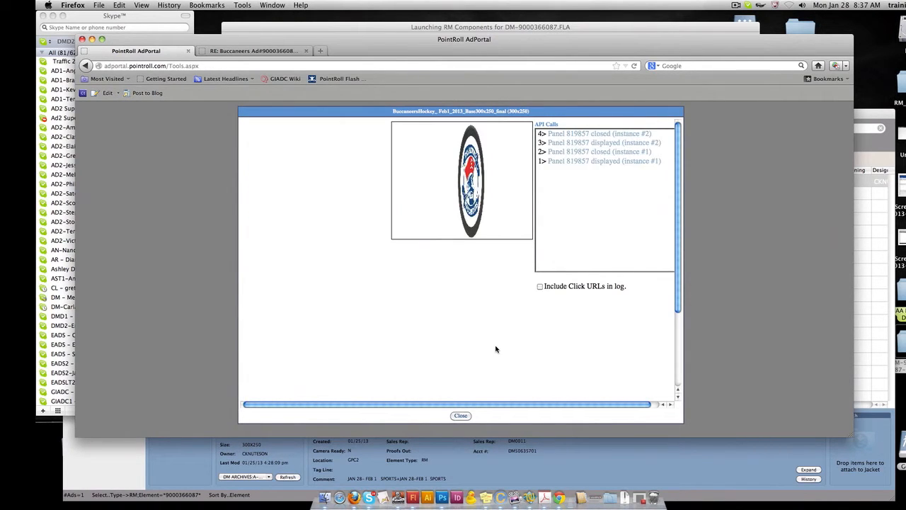
pyautogui.click(461, 416)
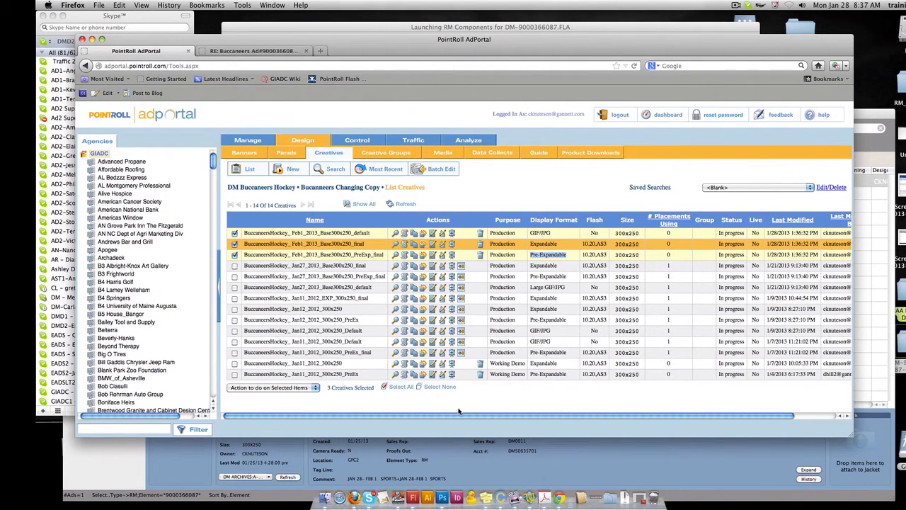
# Compare the pre-expandable, expandable and GIF/JPG display formats of the Feb1_2013 creatives in the list
pyautogui.click(546, 256)
pyautogui.doubleClick(546, 255)
pyautogui.doubleClick(536, 244)
pyautogui.click(548, 233)
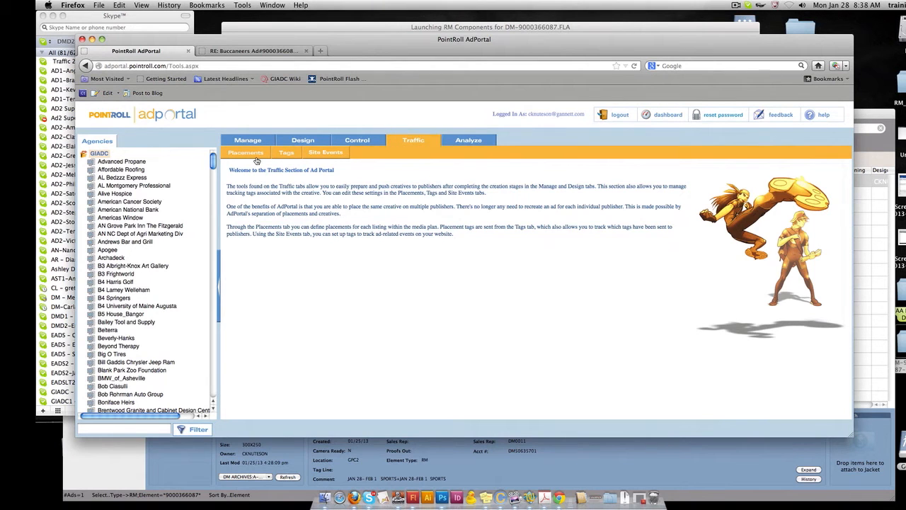
# Start a new placement for the campaign named Buccaneers_Feb1_placement with Yahoo.com as its publisher
pyautogui.click(256, 160)
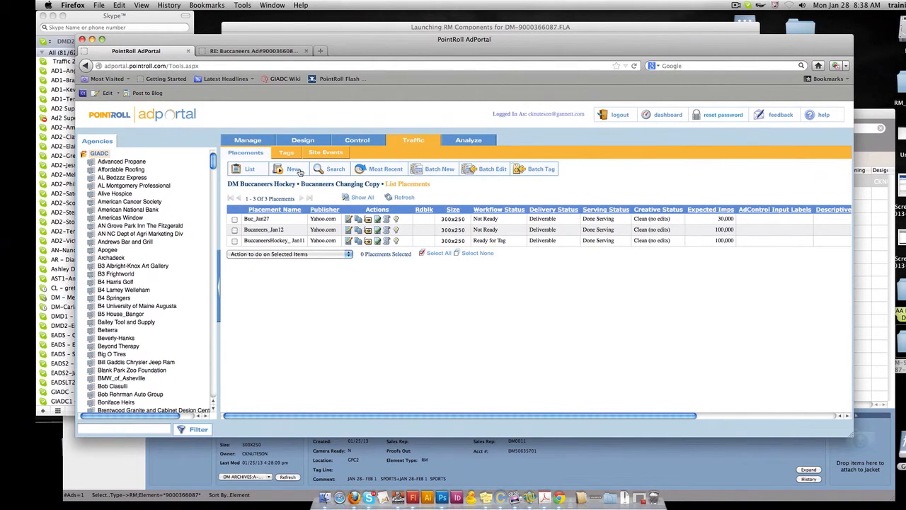
pyautogui.click(295, 170)
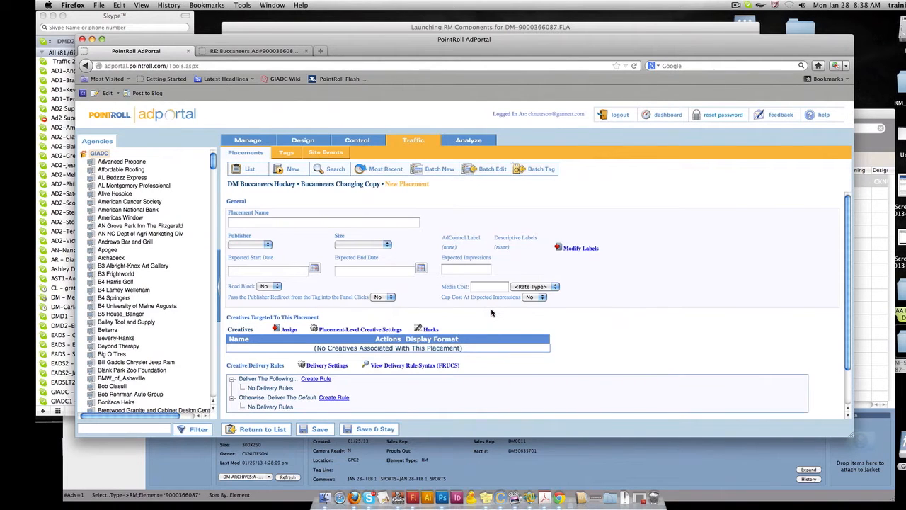
pyautogui.scroll(-1, 492, 312)
pyautogui.click(303, 218)
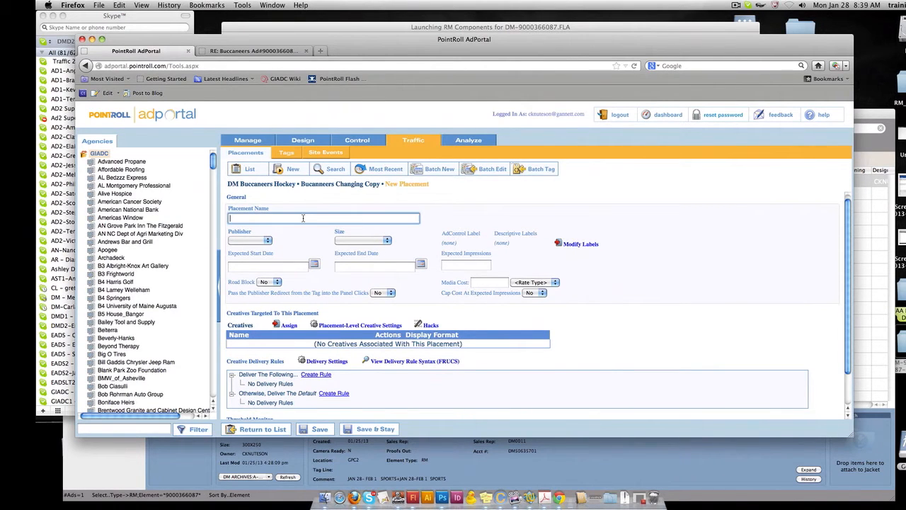
pyautogui.write('Buccaneers_')
pyautogui.write('Feb1_placement')
pyautogui.click(267, 243)
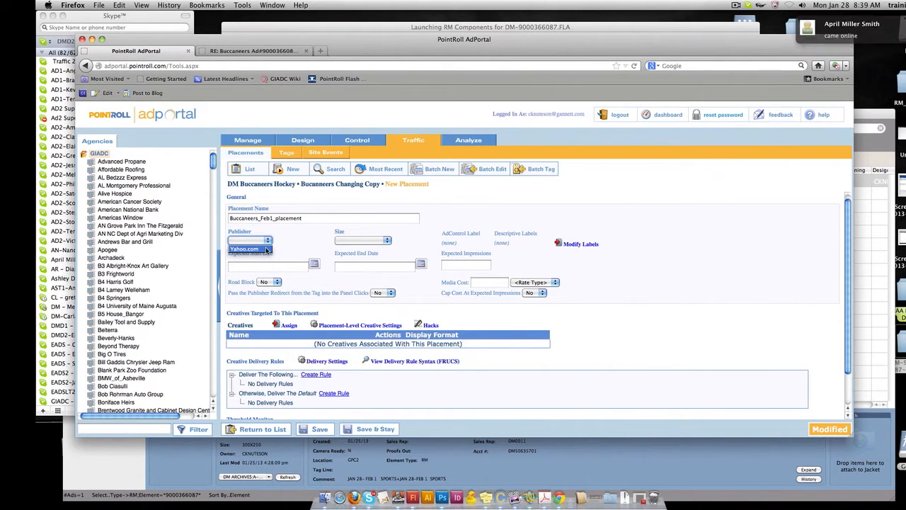
pyautogui.click(267, 250)
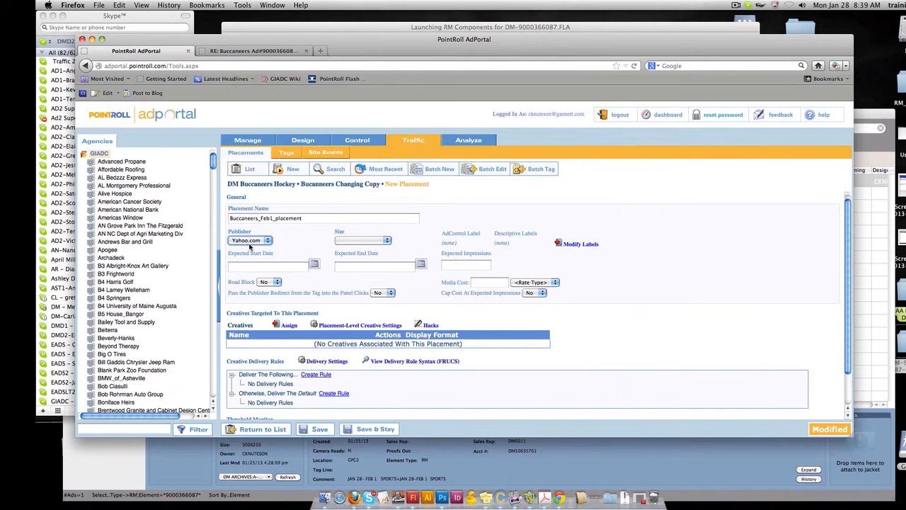
pyautogui.click(344, 247)
pyautogui.click(346, 240)
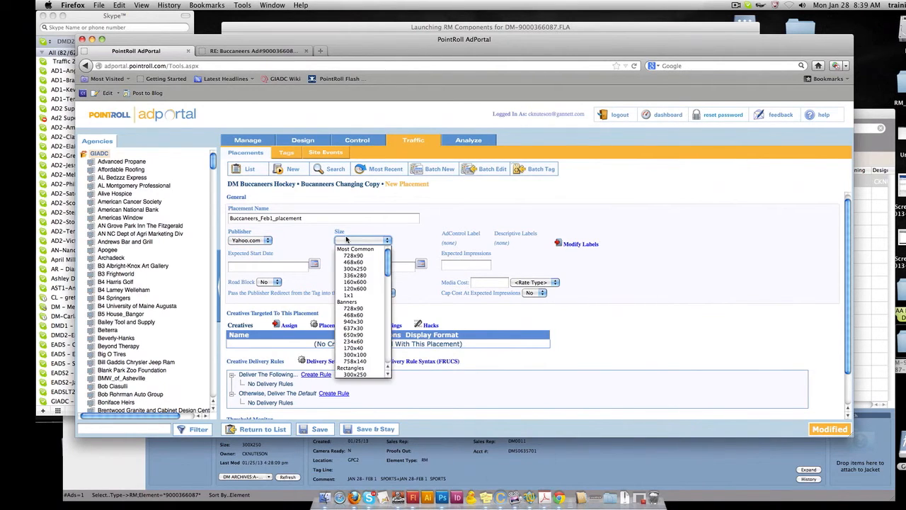
pyautogui.click(293, 241)
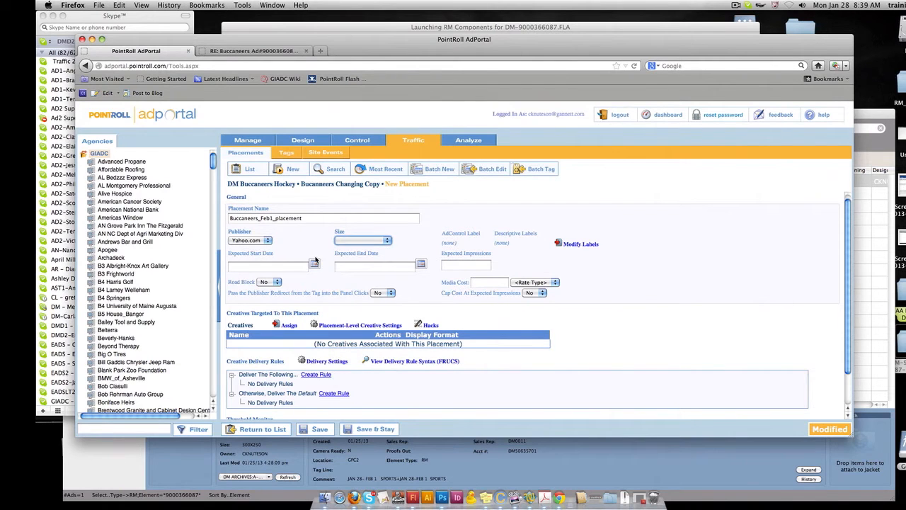
# Set the placement's expected start date to 01/28/2013, end date to 02/01/2013 and expected impressions to 70,000
pyautogui.click(314, 264)
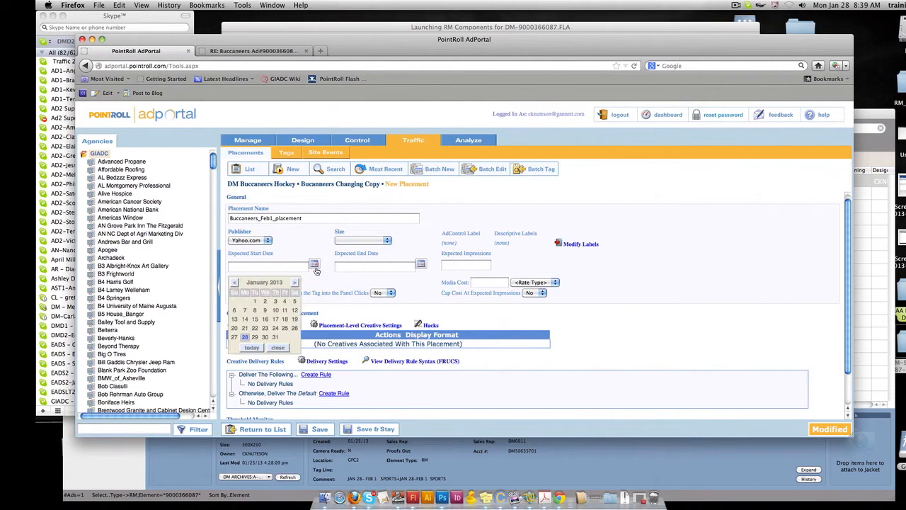
pyautogui.click(250, 346)
pyautogui.click(422, 264)
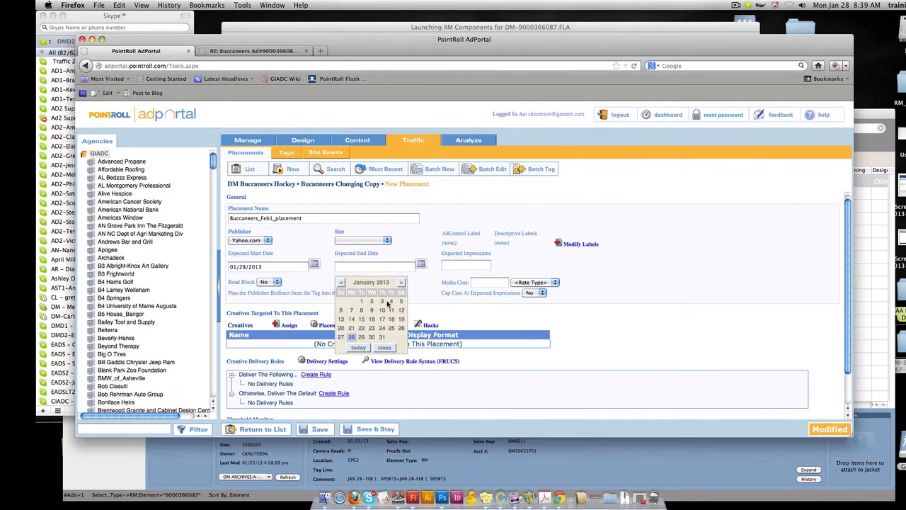
pyautogui.click(402, 283)
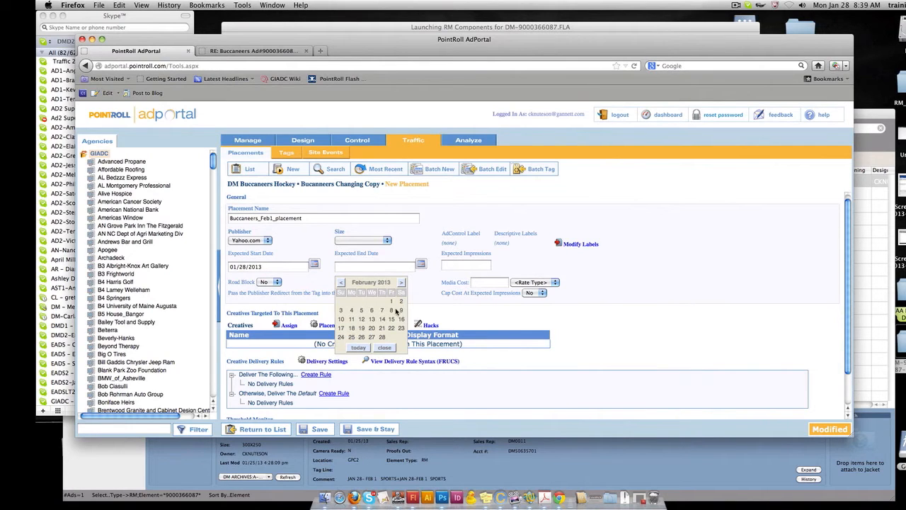
pyautogui.click(391, 301)
pyautogui.click(467, 264)
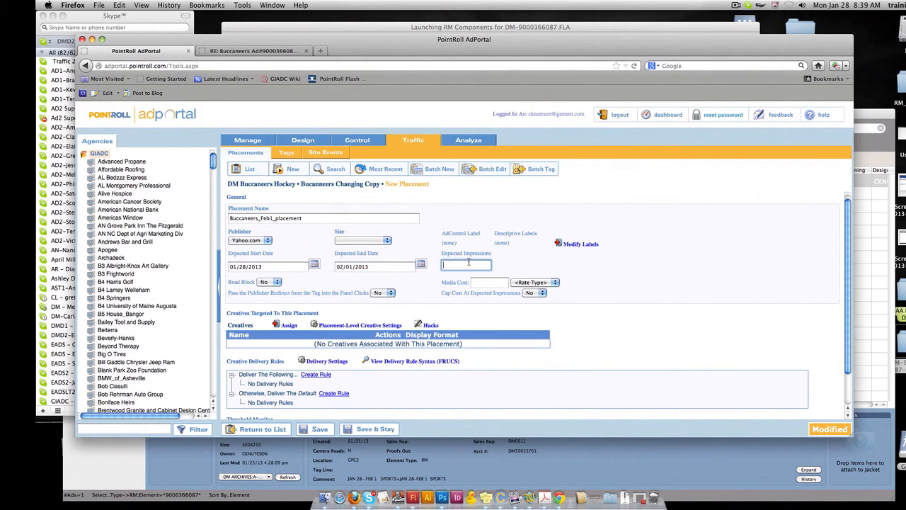
pyautogui.write('70000')
# Assign the three Feb1_2013 creatives to the placement: Base300x250_PreExp_final, Base300x250_final and Base300x250_default
pyautogui.click(288, 327)
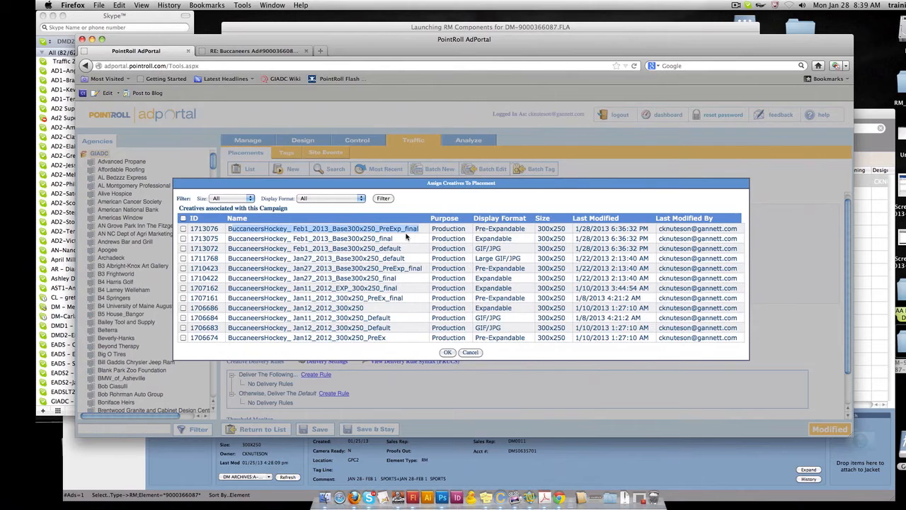
pyautogui.click(183, 229)
pyautogui.click(182, 238)
pyautogui.click(183, 248)
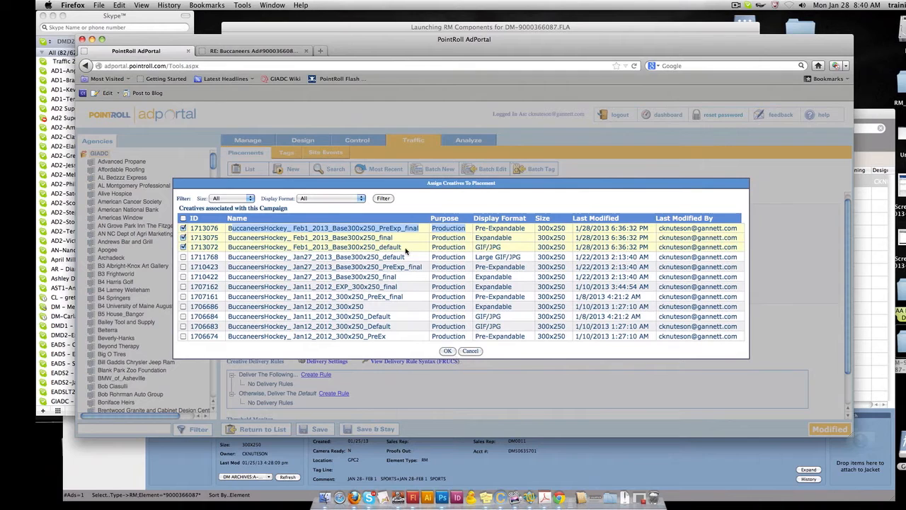
pyautogui.moveTo(419, 228); pyautogui.dragTo(400, 230)
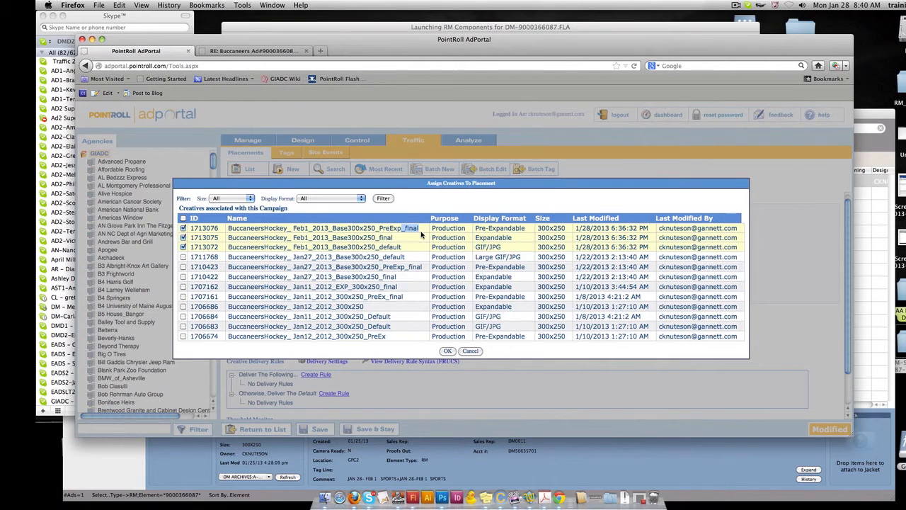
pyautogui.moveTo(409, 249); pyautogui.dragTo(375, 239)
pyautogui.moveTo(406, 247); pyautogui.dragTo(377, 248)
pyautogui.moveTo(392, 238); pyautogui.dragTo(376, 238)
pyautogui.click(448, 351)
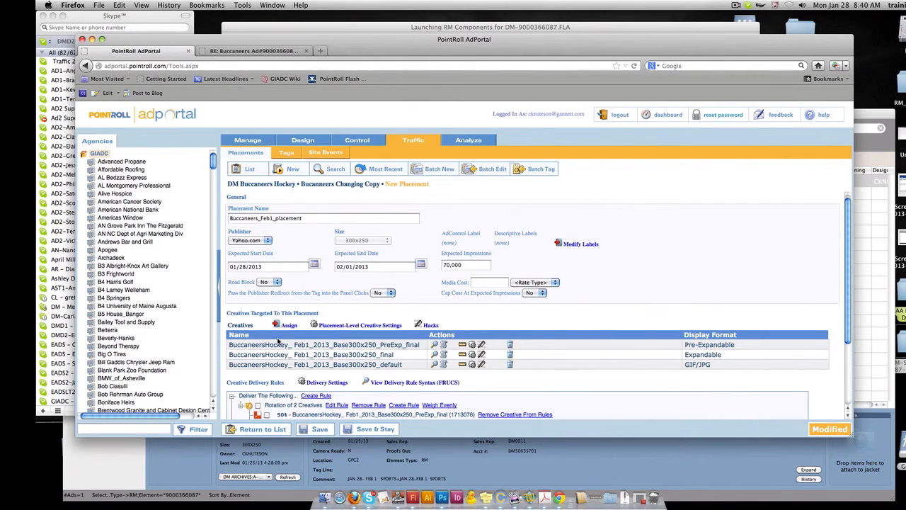
# Remove the Rotation of 2 Creatives rule from the placement's creative delivery rules
pyautogui.scroll(-3, 283, 343)
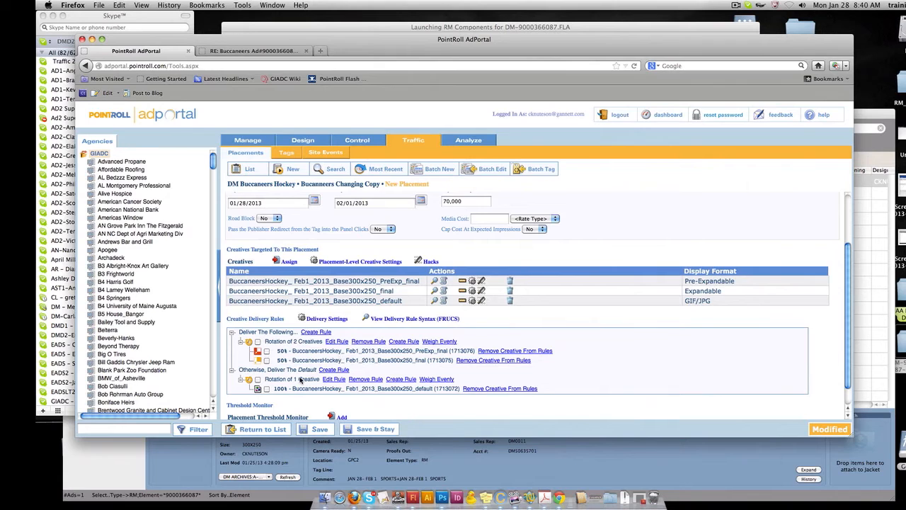
pyautogui.click(370, 343)
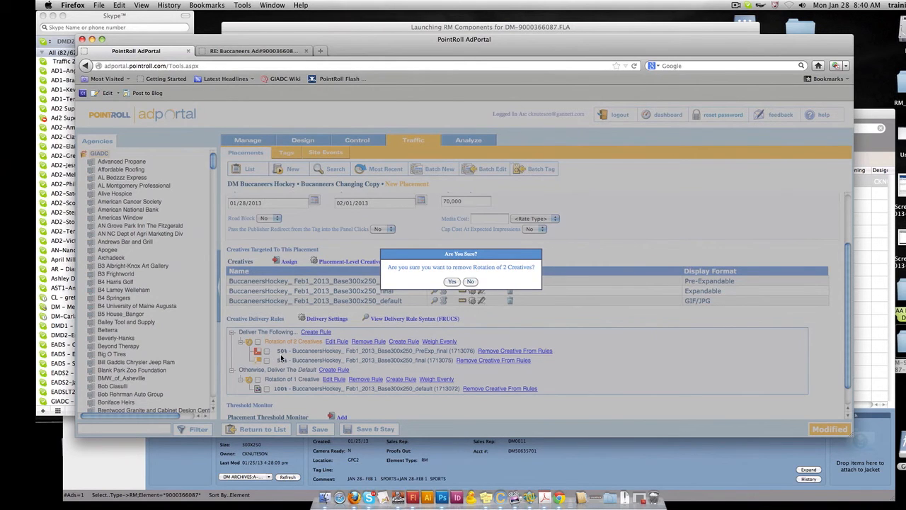
pyautogui.click(451, 282)
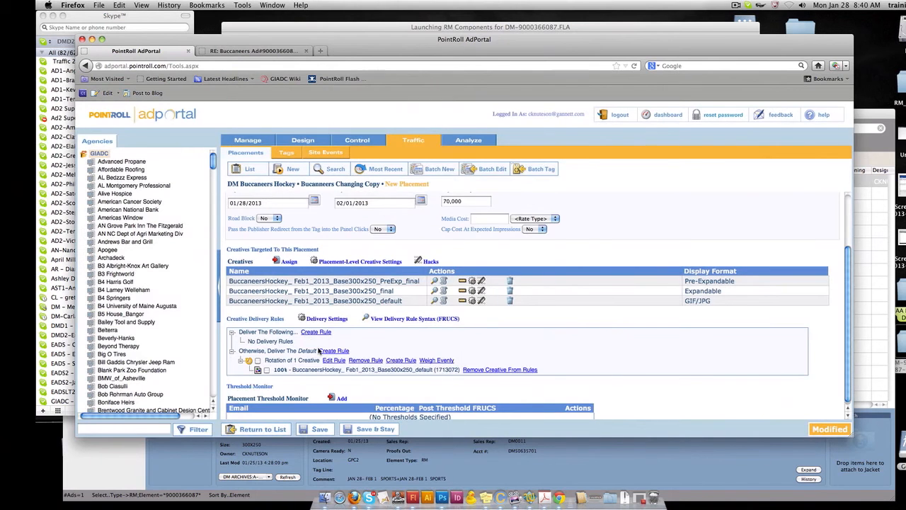
# Create a Frequency Cap delivery rule of 1 impression per 1 day for this placement
pyautogui.click(315, 332)
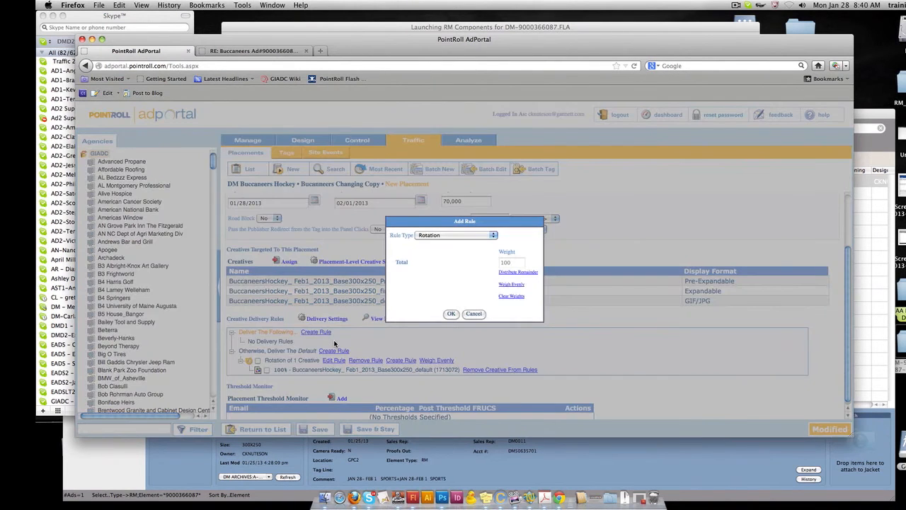
pyautogui.click(465, 236)
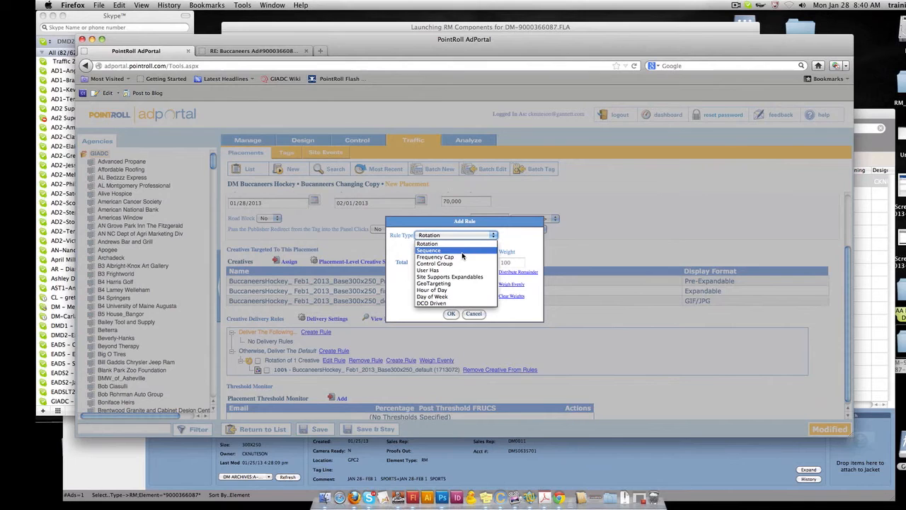
pyautogui.click(462, 259)
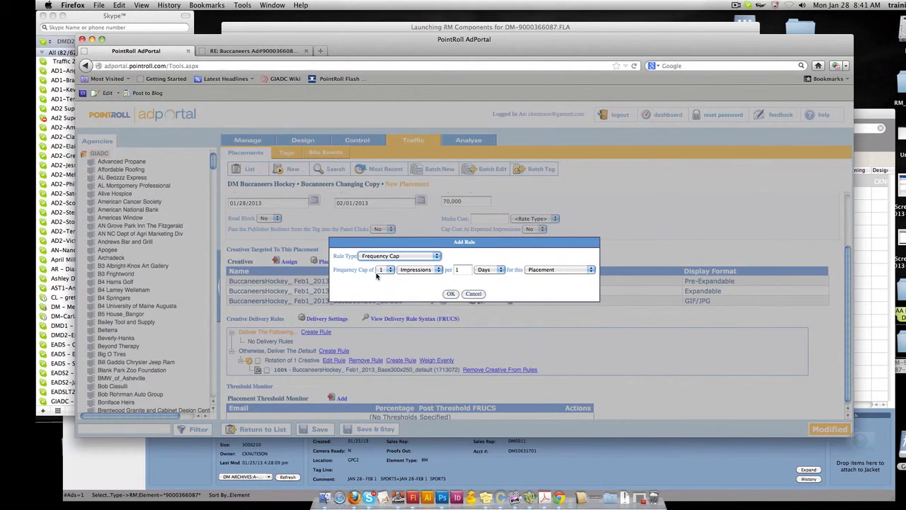
pyautogui.click(428, 274)
pyautogui.click(428, 272)
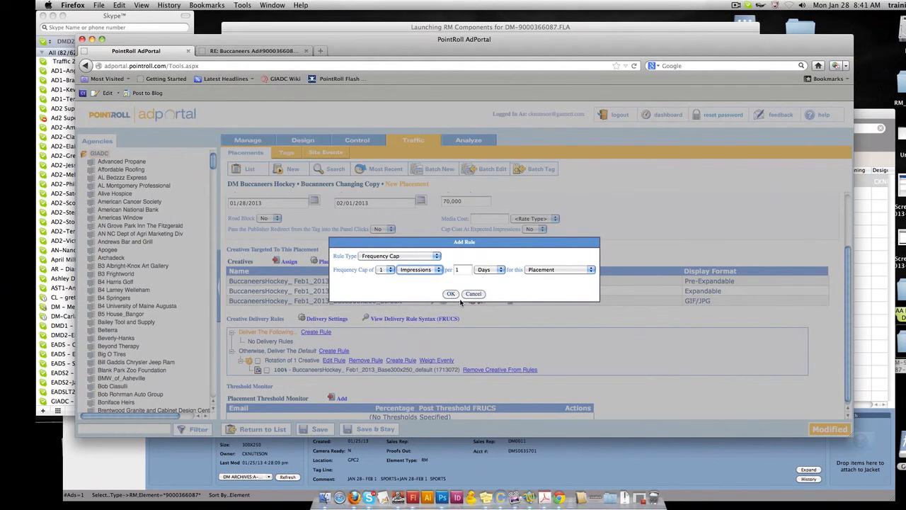
pyautogui.click(453, 295)
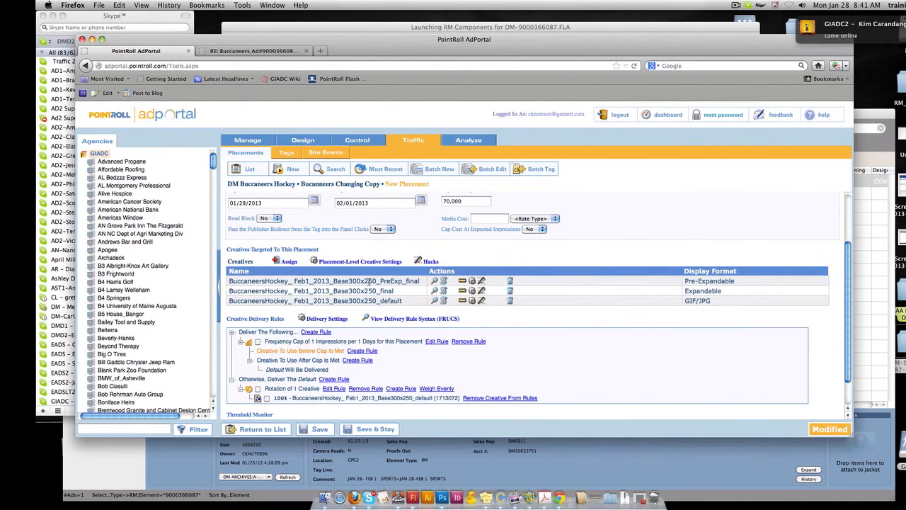
# Add the PreExp_final creative for delivery before the cap is met and the Base300x250_final creative for after the cap is met
pyautogui.click(408, 281)
pyautogui.moveTo(364, 281); pyautogui.dragTo(425, 281)
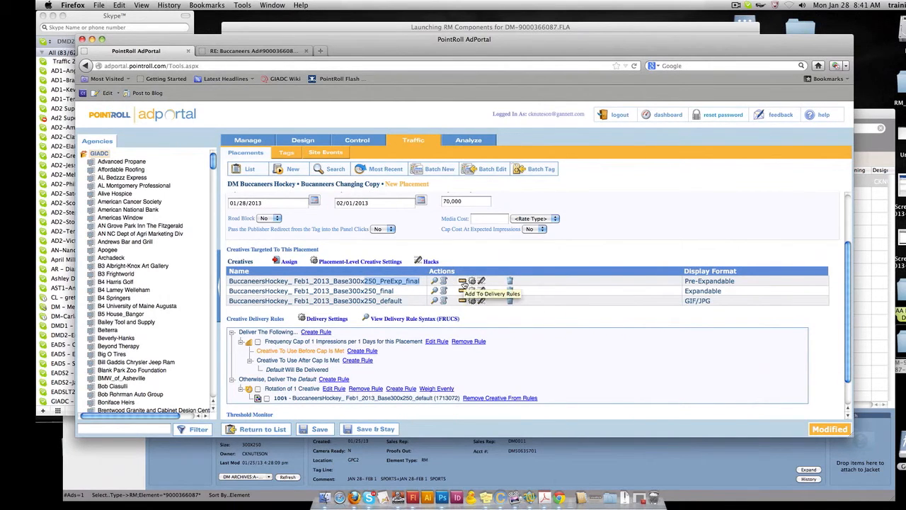
pyautogui.click(318, 360)
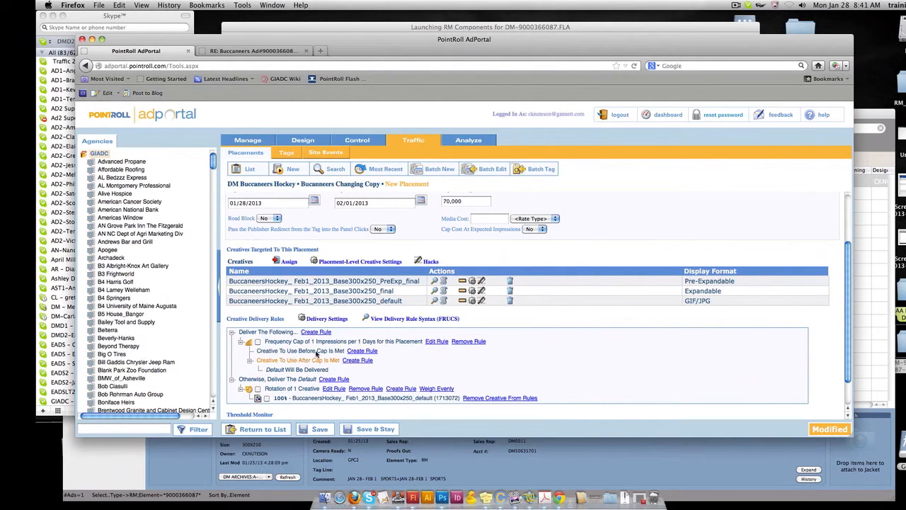
pyautogui.click(317, 352)
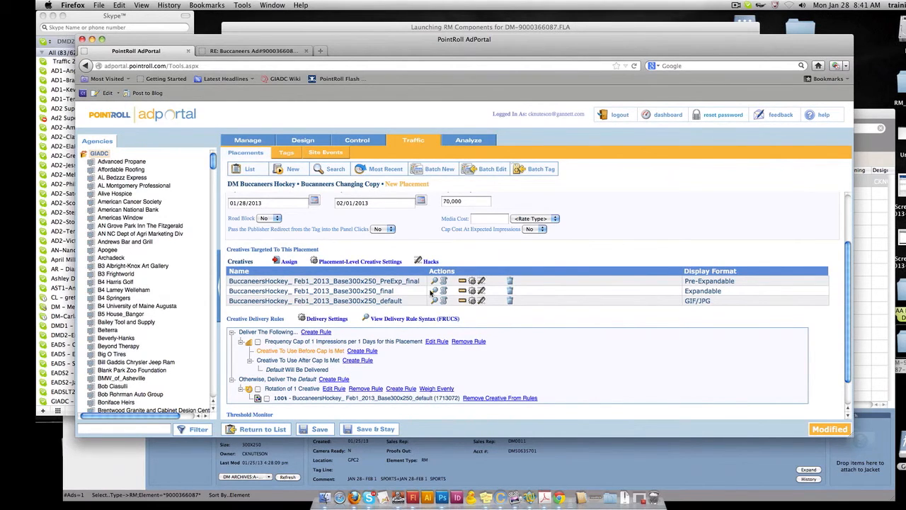
pyautogui.click(463, 282)
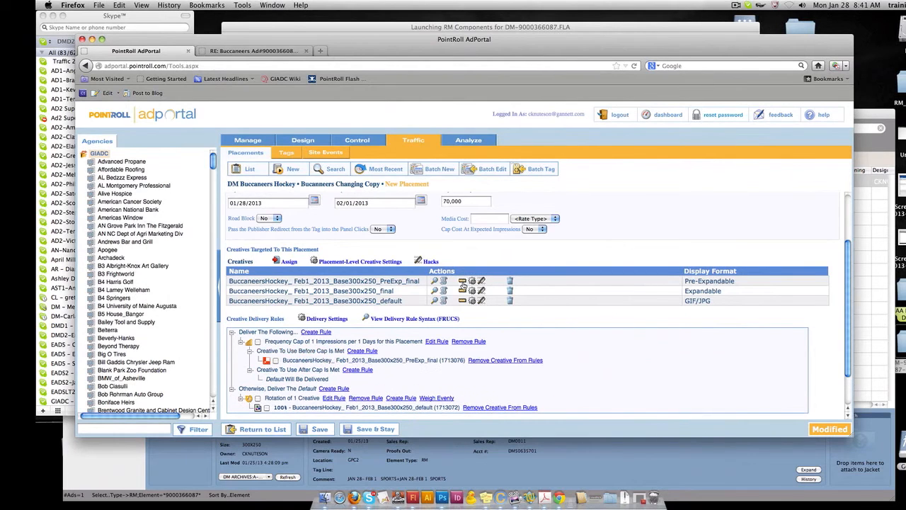
pyautogui.click(318, 371)
pyautogui.click(463, 289)
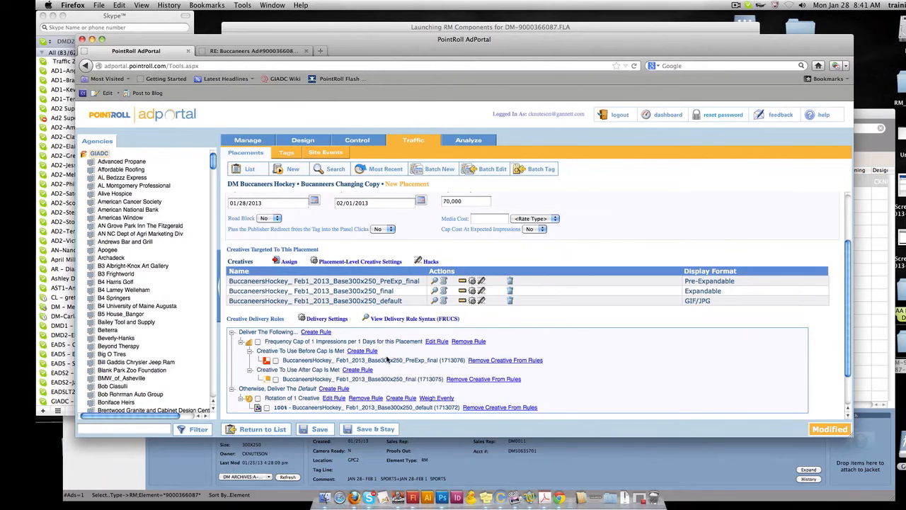
# Review the placement's delivery rules and general settings, and save the placement
pyautogui.scroll(-1, 409, 373)
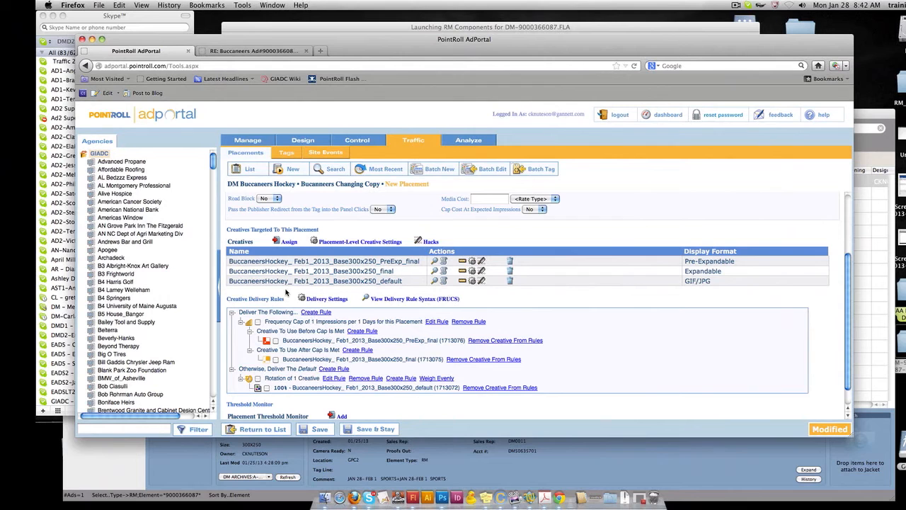
pyautogui.scroll(-1, 366, 315)
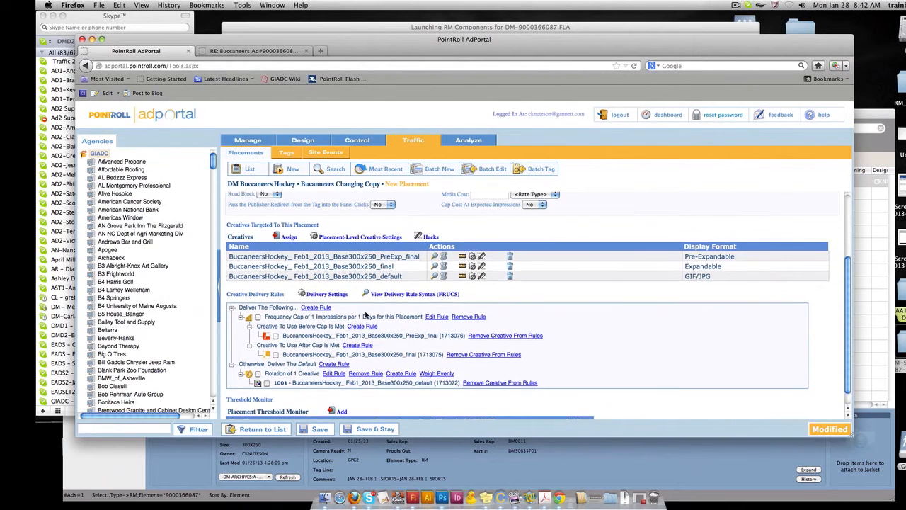
pyautogui.scroll(-2, 366, 316)
pyautogui.scroll(5, 436, 304)
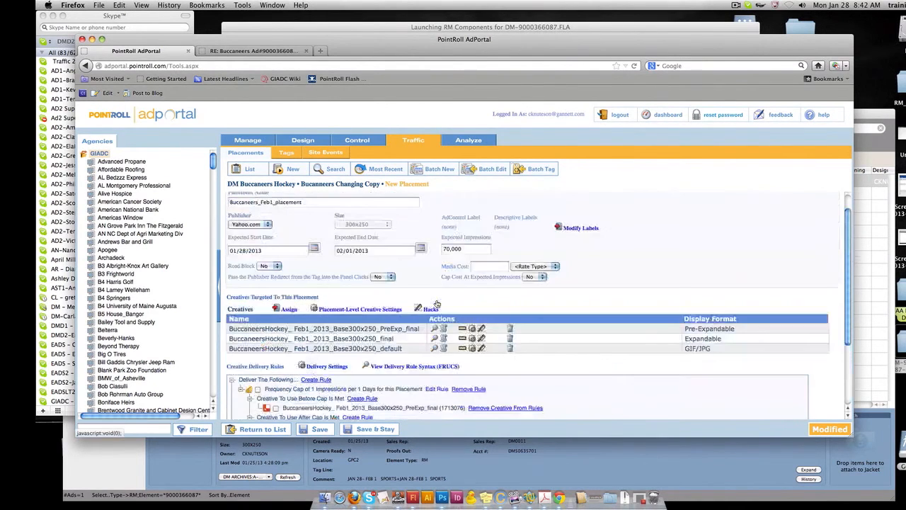
pyautogui.scroll(1, 437, 304)
pyautogui.click(319, 433)
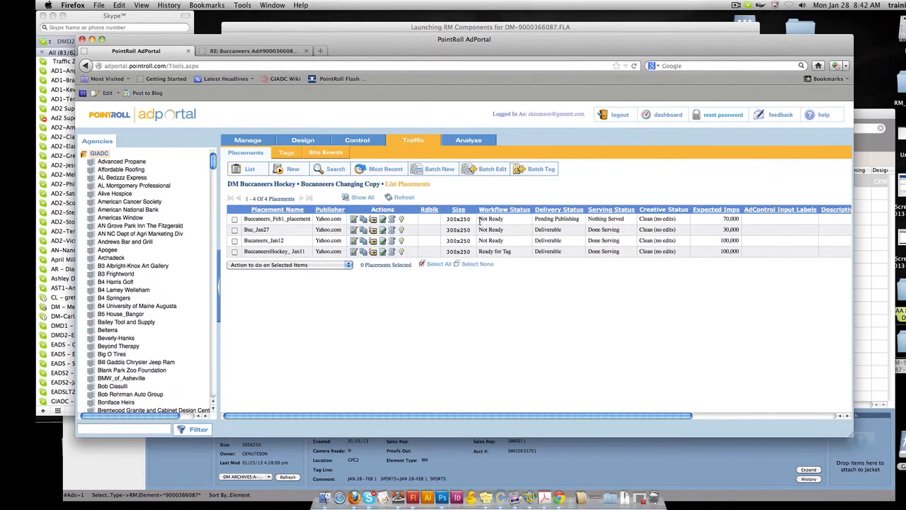
# Change the workflow status of Buccaneers_Feb1_placement to Ready for Tag and check its delivery status
pyautogui.moveTo(479, 221); pyautogui.dragTo(591, 220)
pyautogui.click(234, 219)
pyautogui.click(269, 265)
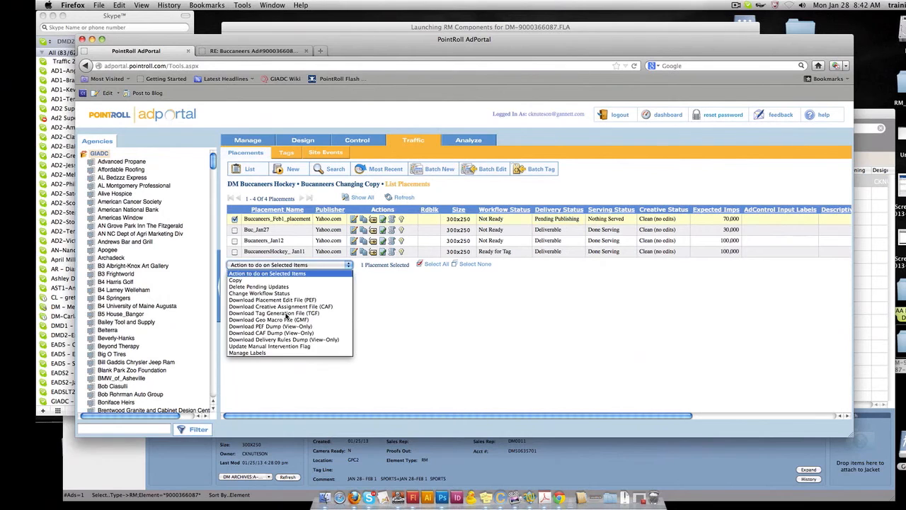
pyautogui.click(286, 299)
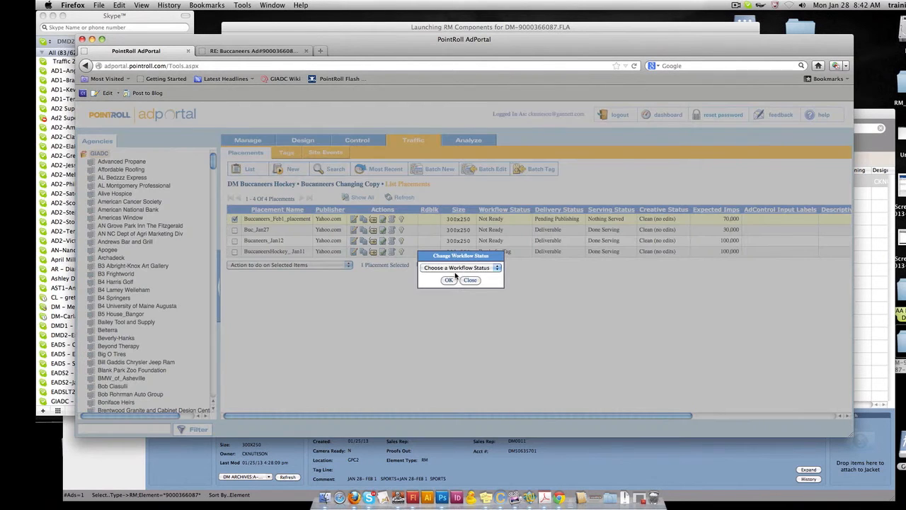
pyautogui.click(455, 273)
pyautogui.click(452, 283)
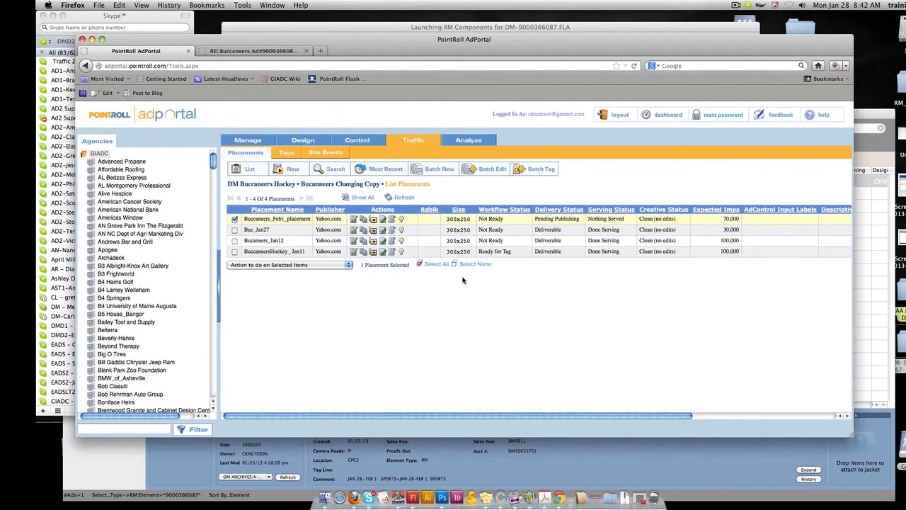
pyautogui.tripleClick(545, 221)
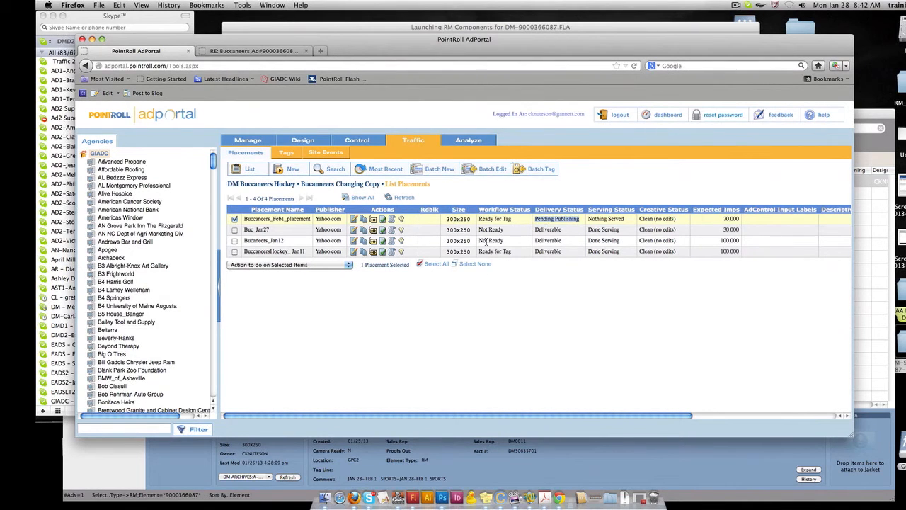
# Generate the tag for Buccaneers_Feb1_placement and copy all of its code
pyautogui.click(372, 220)
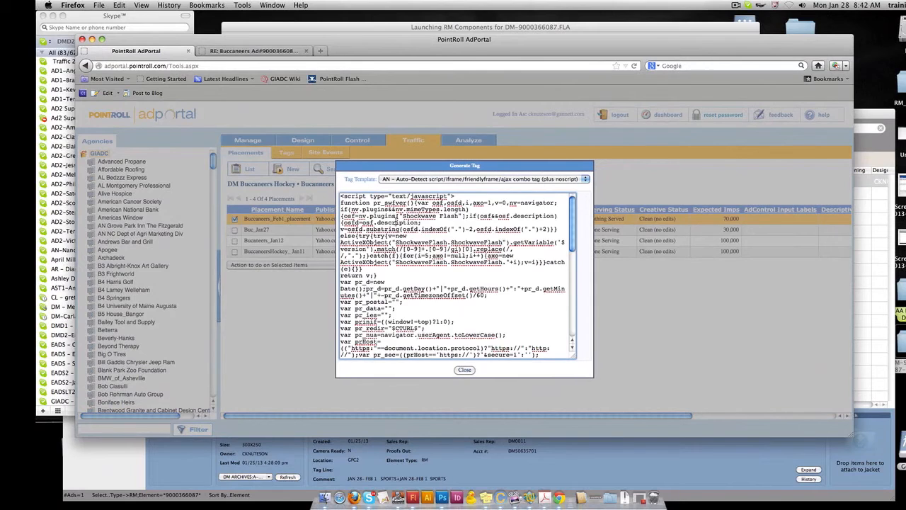
pyautogui.tripleClick(395, 222)
pyautogui.press('super+a')
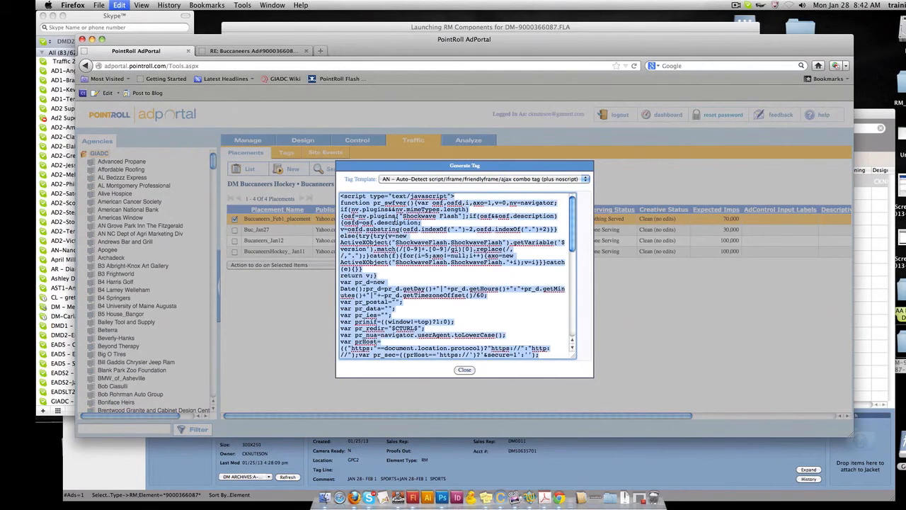
# Switch to TextWrangler, paste the tag code into the empty document and widen the window to show its long lines
pyautogui.click(501, 498)
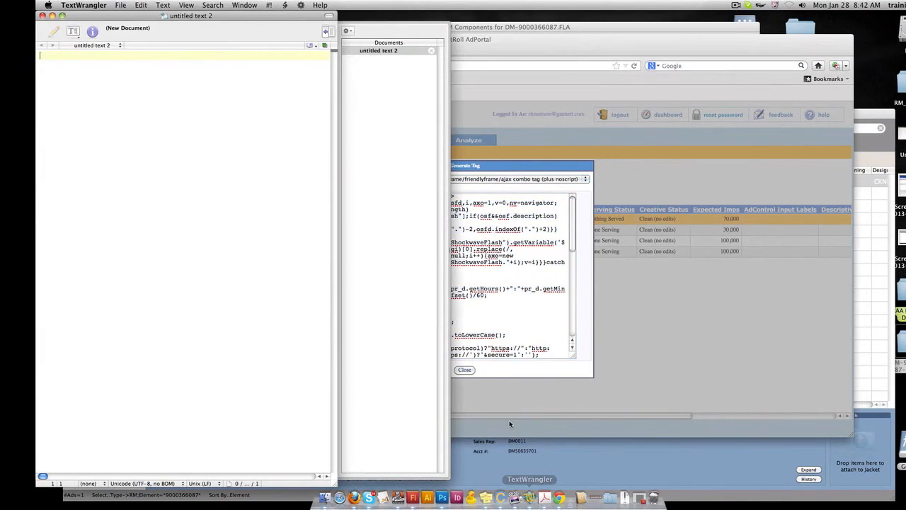
pyautogui.press('super+v')
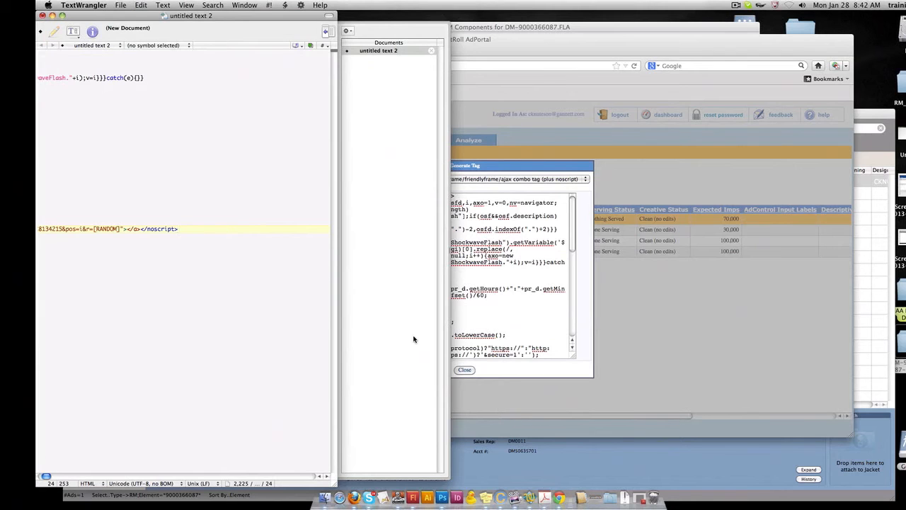
pyautogui.moveTo(56, 476); pyautogui.dragTo(39, 480)
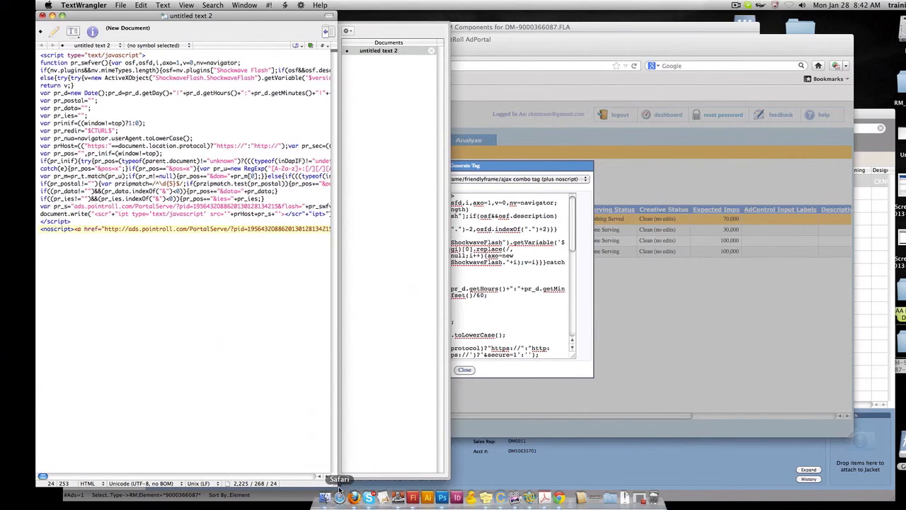
pyautogui.moveTo(337, 488); pyautogui.dragTo(827, 484)
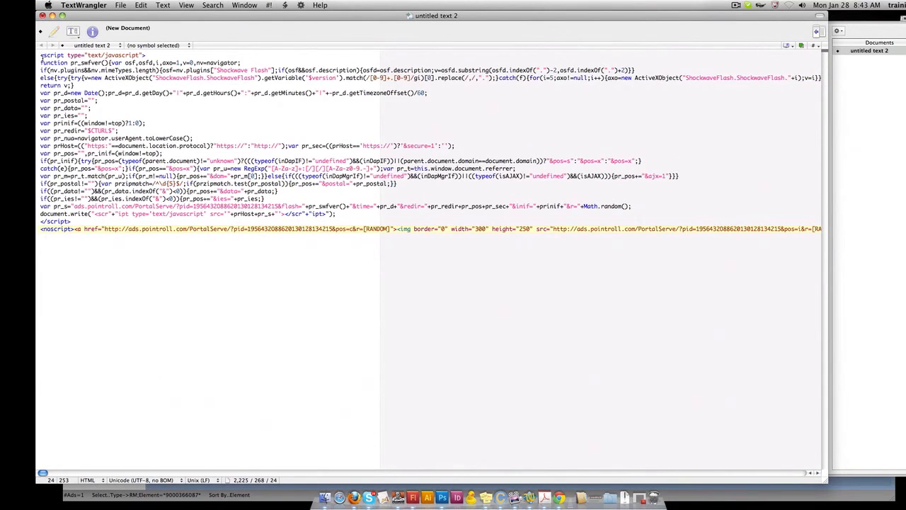
# Select the entire tag code in the text document, then switch to Firefox and close the Generate Tag dialog
pyautogui.click(44, 55)
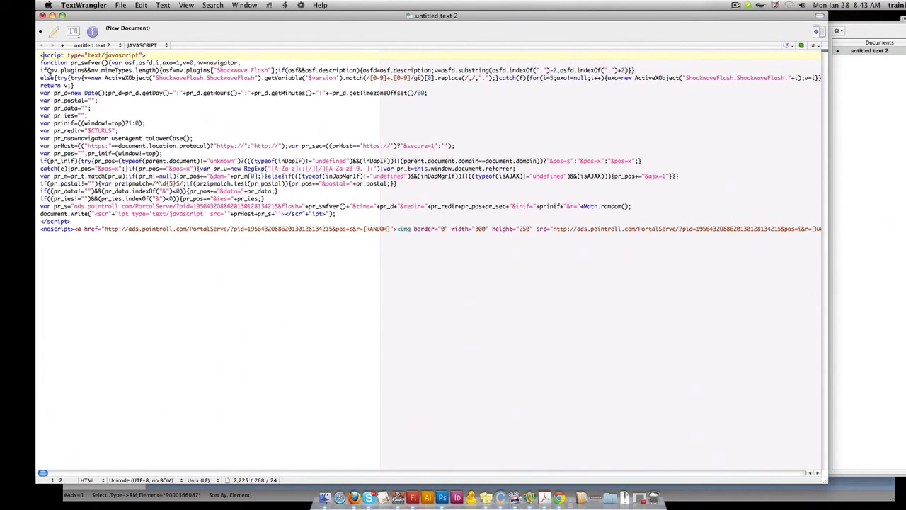
pyautogui.click(317, 257)
pyautogui.press('super+a')
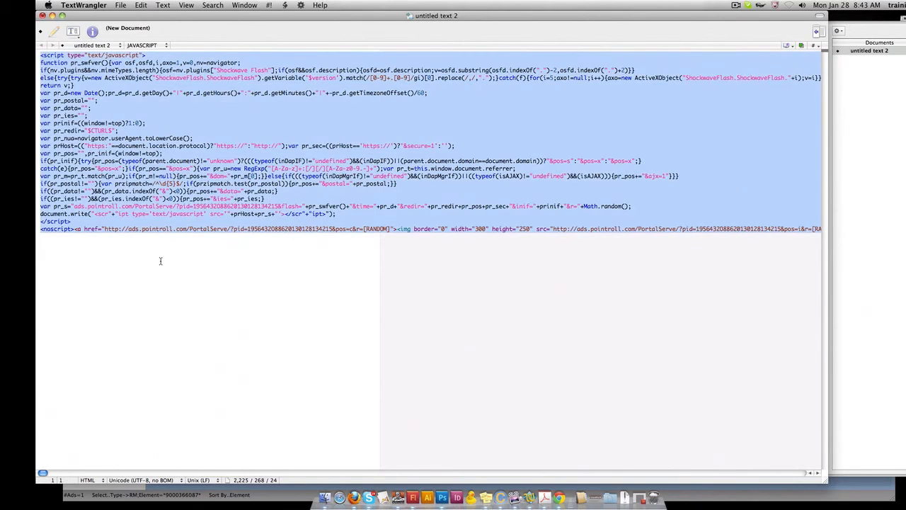
pyautogui.press('super+Tab')
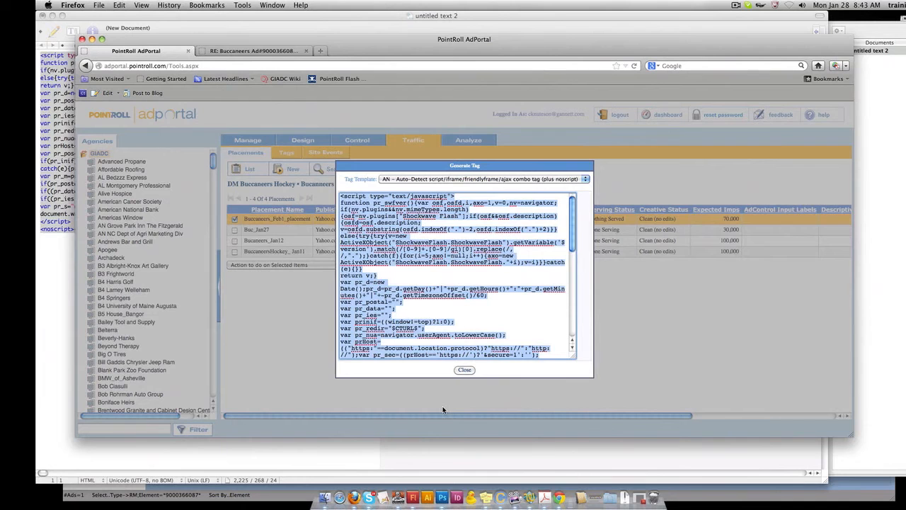
pyautogui.click(465, 373)
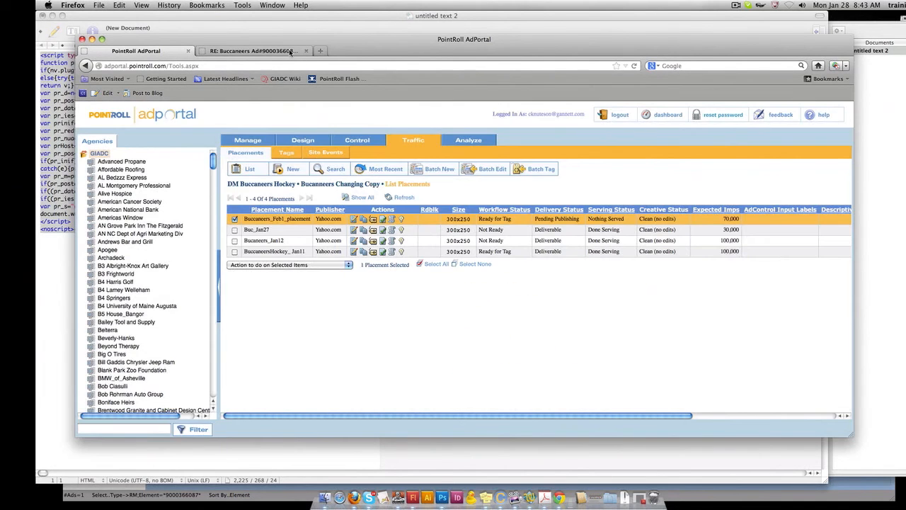
# Open w3schools.com in a new browser tab and launch the HTML tutorial's example in the Tryit Editor
pyautogui.click(320, 51)
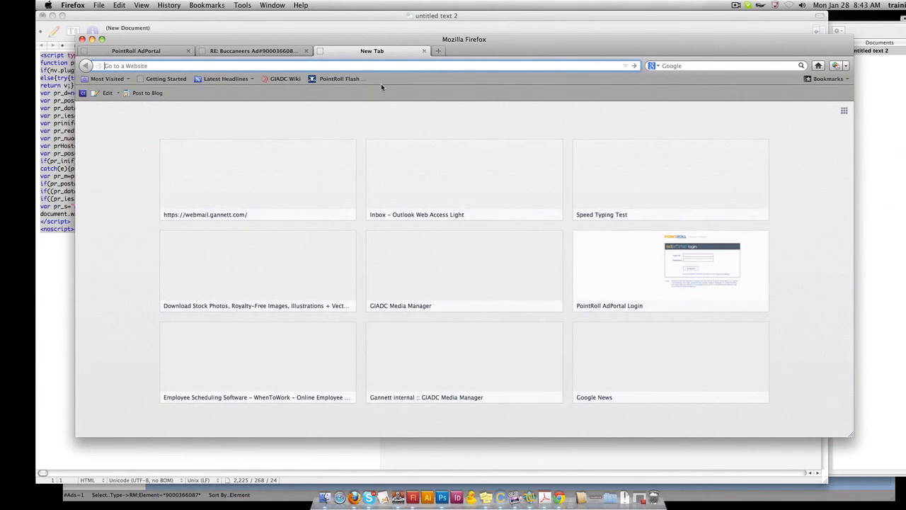
pyautogui.write('w3')
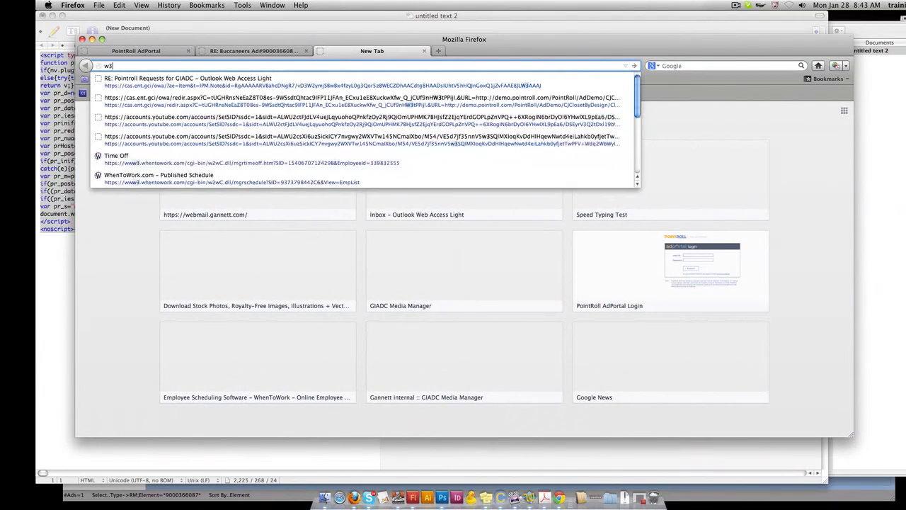
pyautogui.write('schools.co')
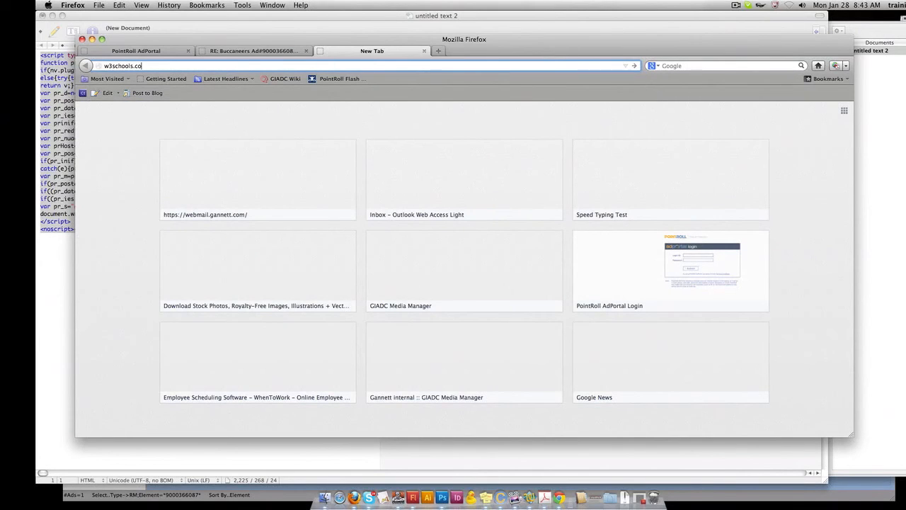
pyautogui.write('m')
pyautogui.press('Return')
pyautogui.click(253, 214)
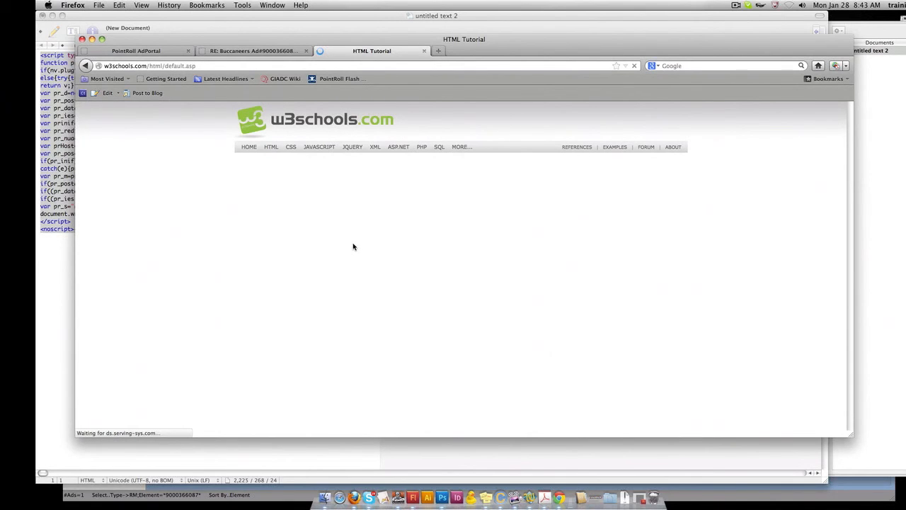
pyautogui.scroll(-3, 357, 259)
pyautogui.scroll(-2, 350, 341)
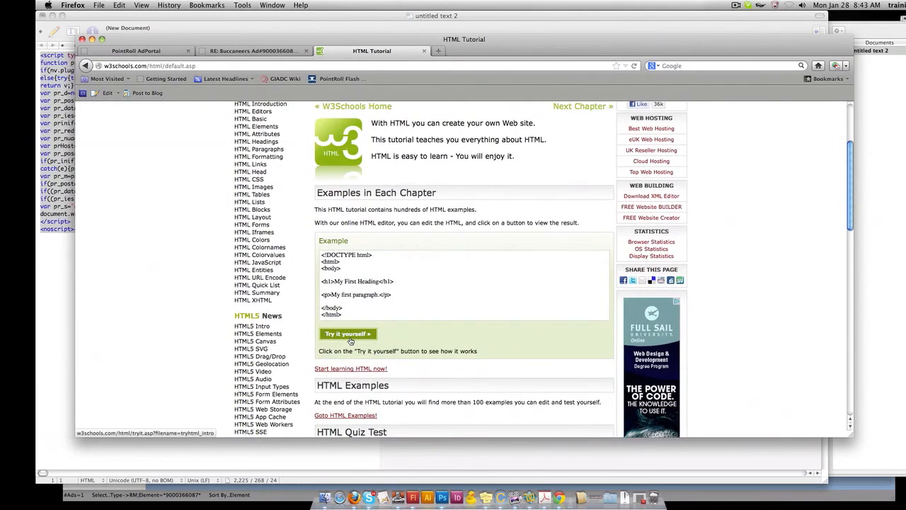
pyautogui.click(348, 334)
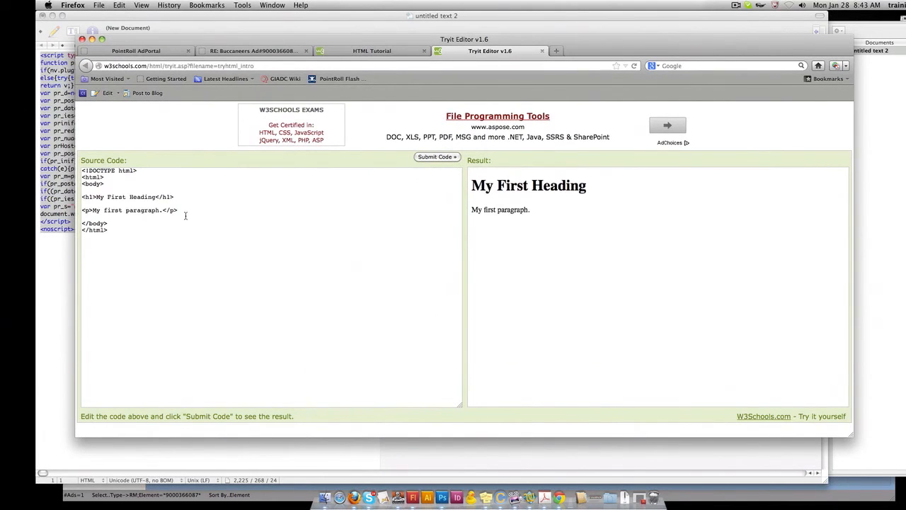
# Replace the sample heading and paragraph in the source code with the copied tag and submit it to preview the ad
pyautogui.moveTo(185, 215); pyautogui.dragTo(41, 202)
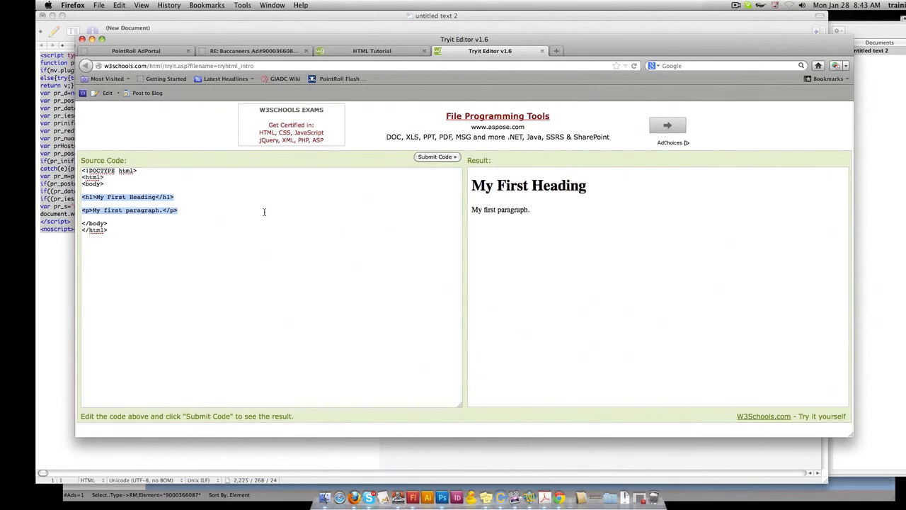
pyautogui.press('super+v')
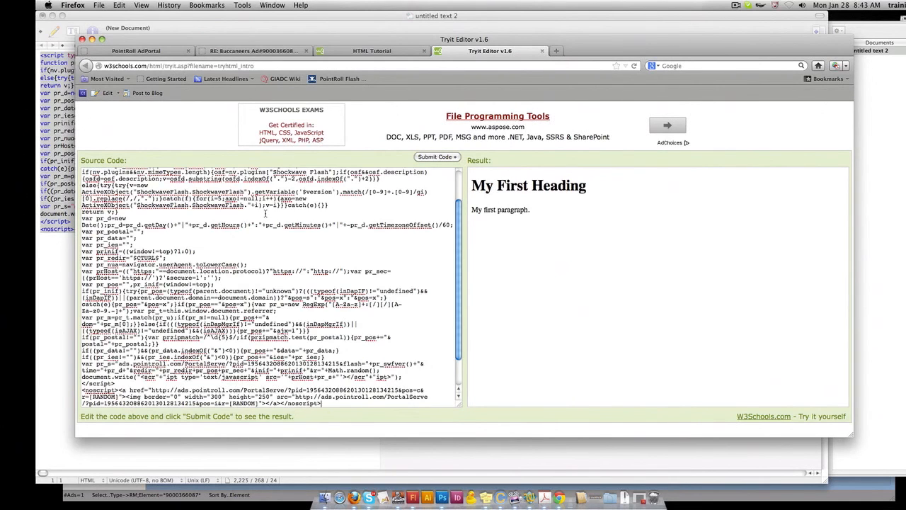
pyautogui.click(444, 158)
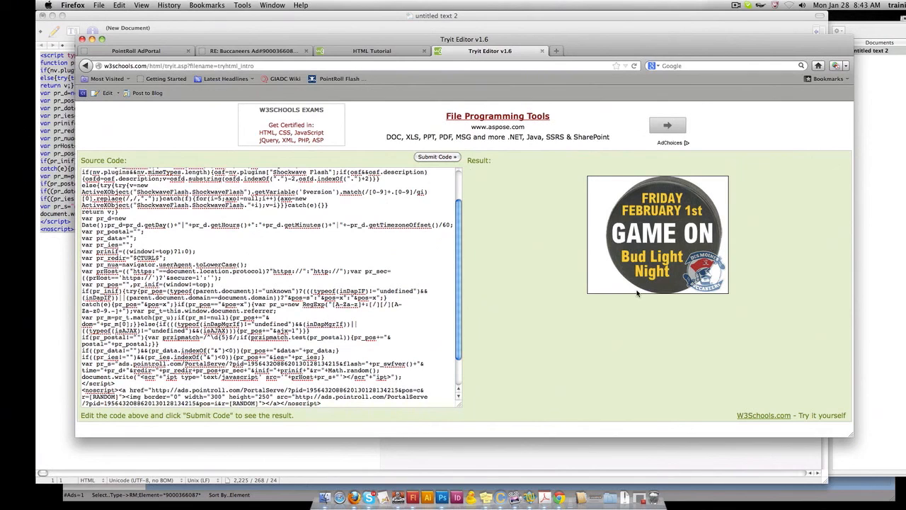
pyautogui.moveTo(611, 286)
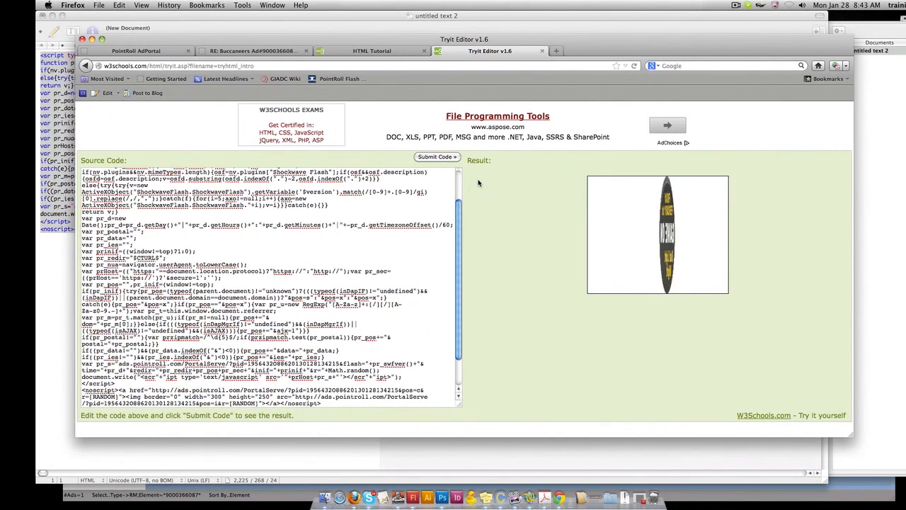
pyautogui.moveTo(720, 181)
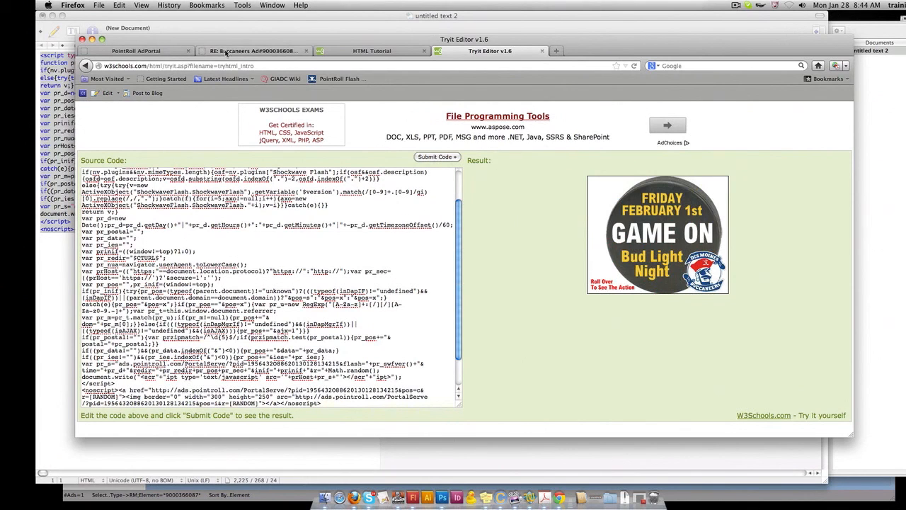
# Refresh AdPortal's placement list, check the delivery status of Buccaneers_Feb1_placement and return to the ad preview in the Tryit Editor
pyautogui.click(156, 52)
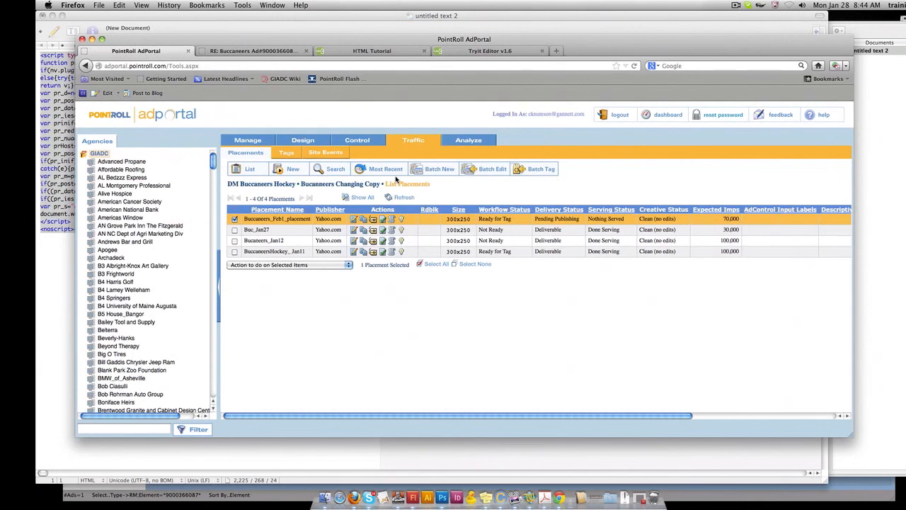
pyautogui.click(492, 51)
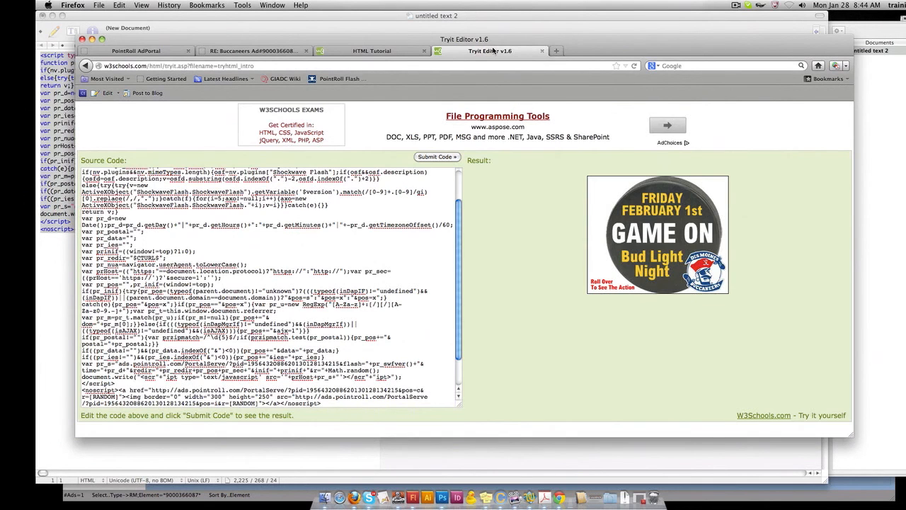
pyautogui.click(122, 50)
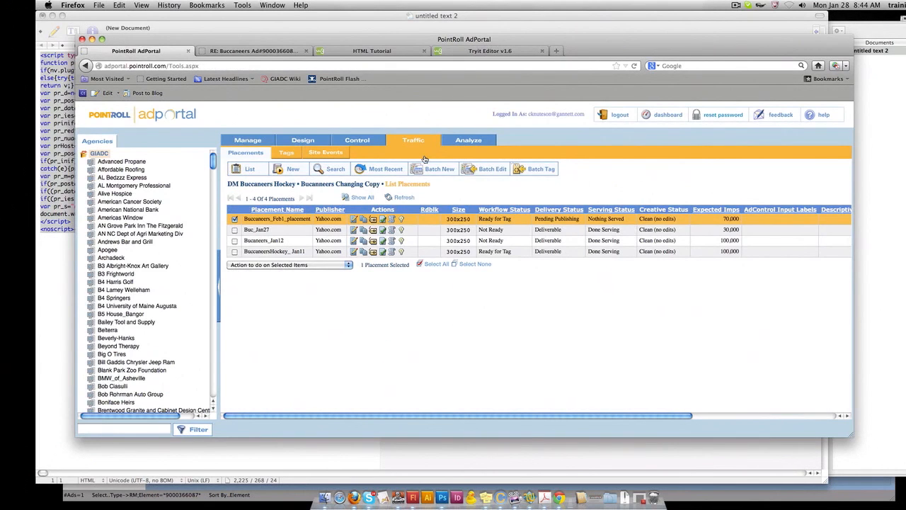
pyautogui.click(401, 198)
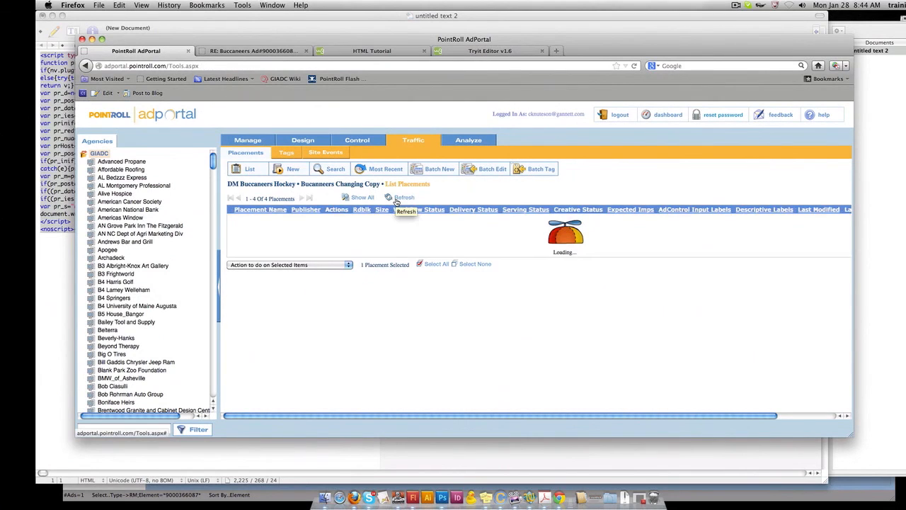
pyautogui.moveTo(582, 222); pyautogui.dragTo(500, 216)
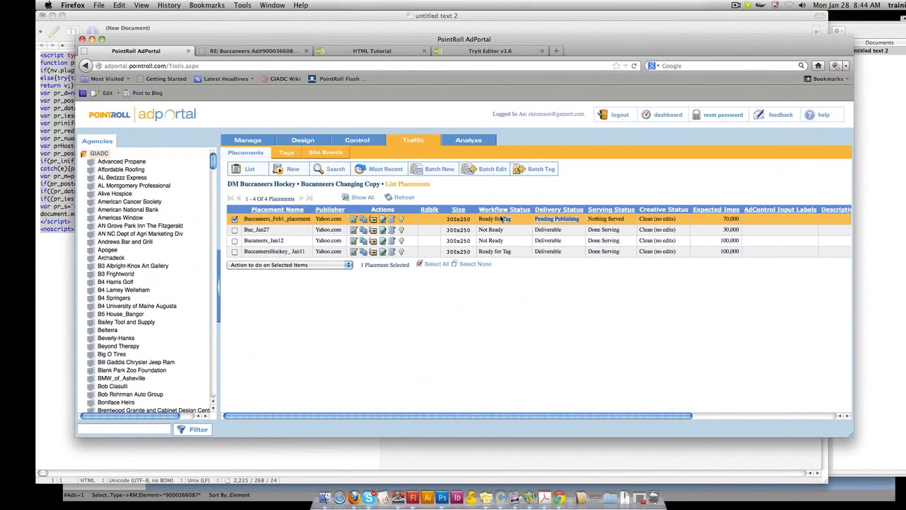
pyautogui.click(454, 234)
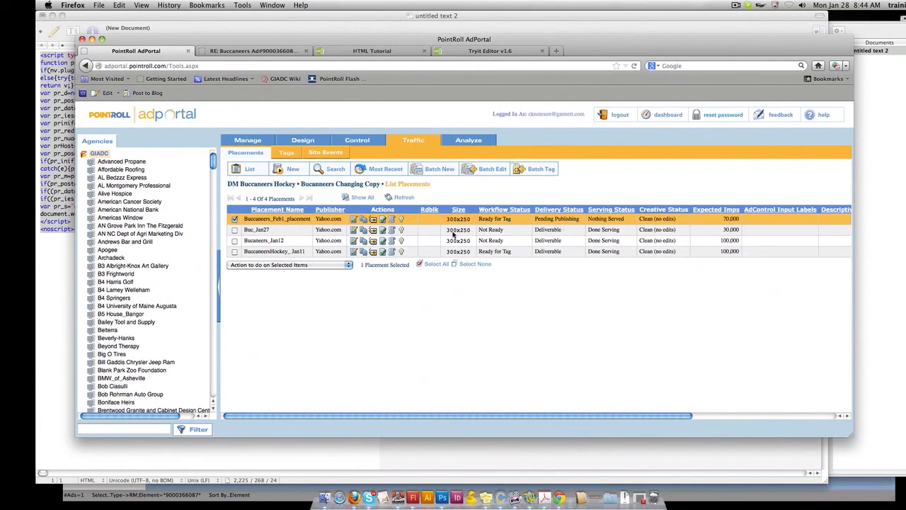
pyautogui.click(510, 53)
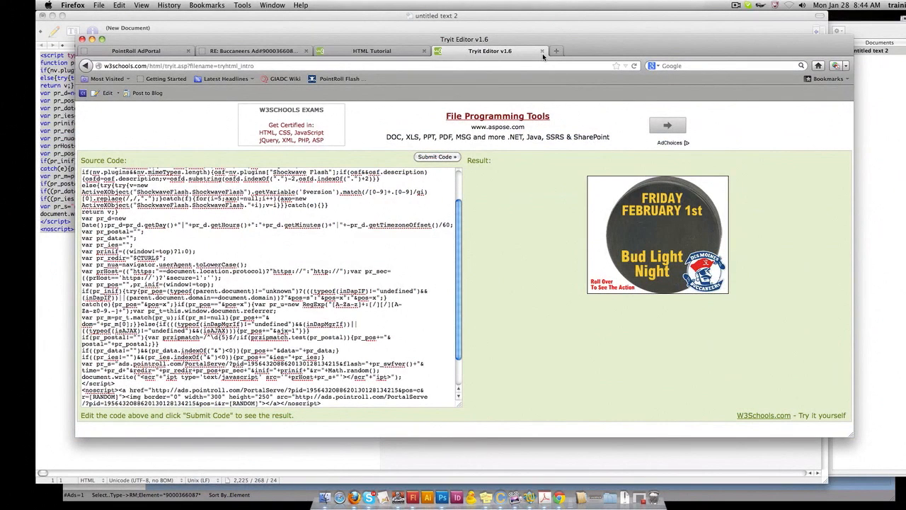